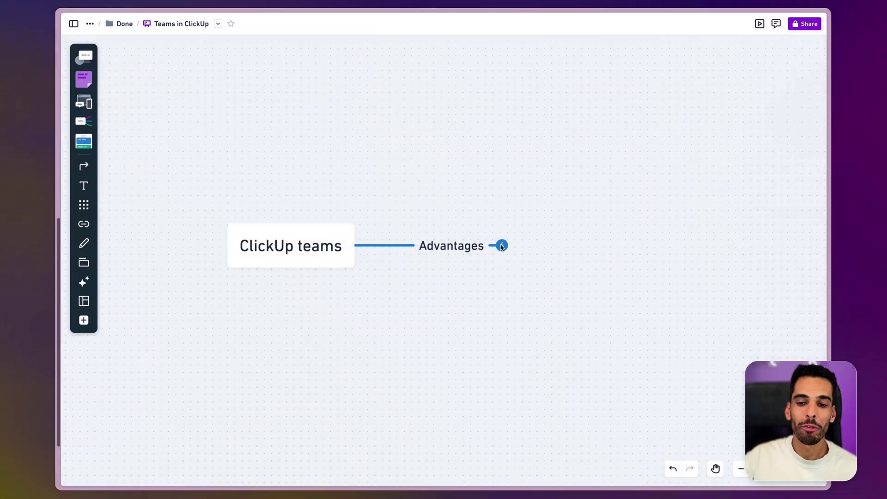
Expand the Advantages branch of the ClickUp teams mind map
click(501, 245)
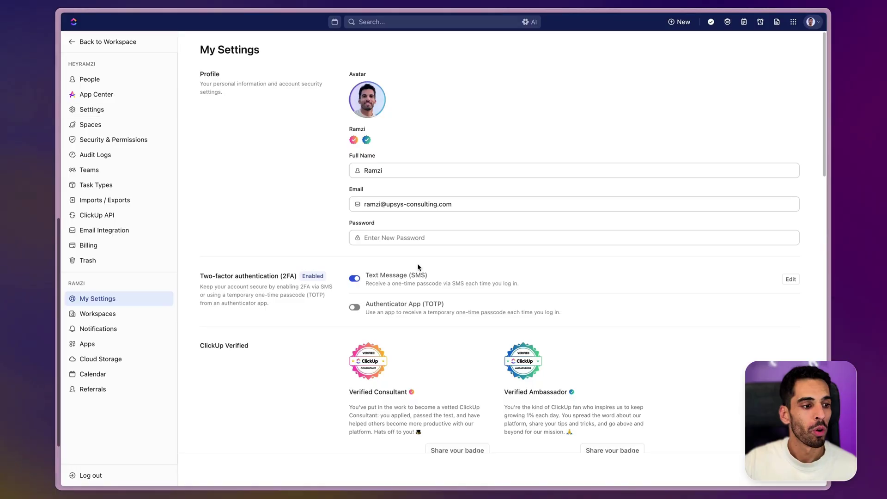
Open the Teams page in the HEYRAMZI workspace settings
click(113, 44)
click(114, 42)
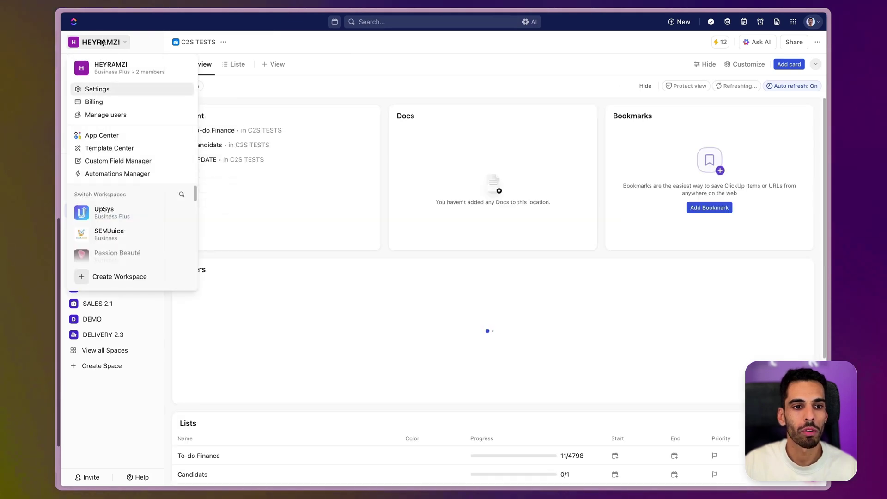
click(106, 91)
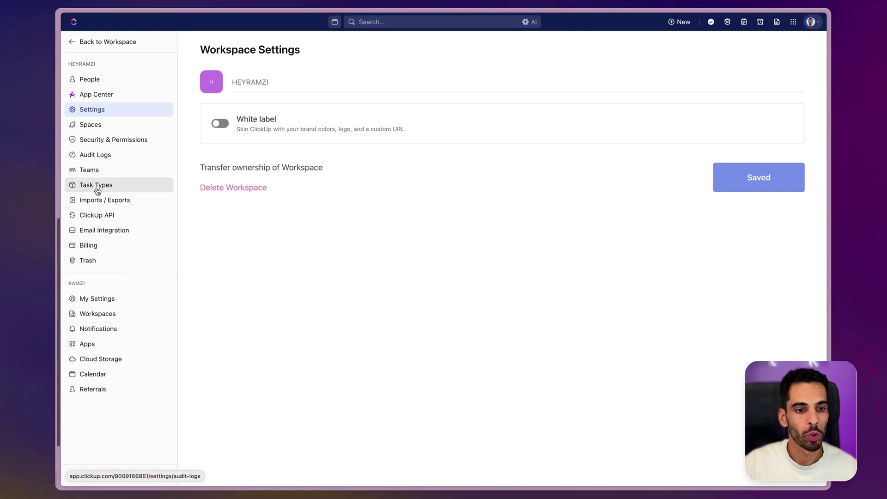
click(100, 173)
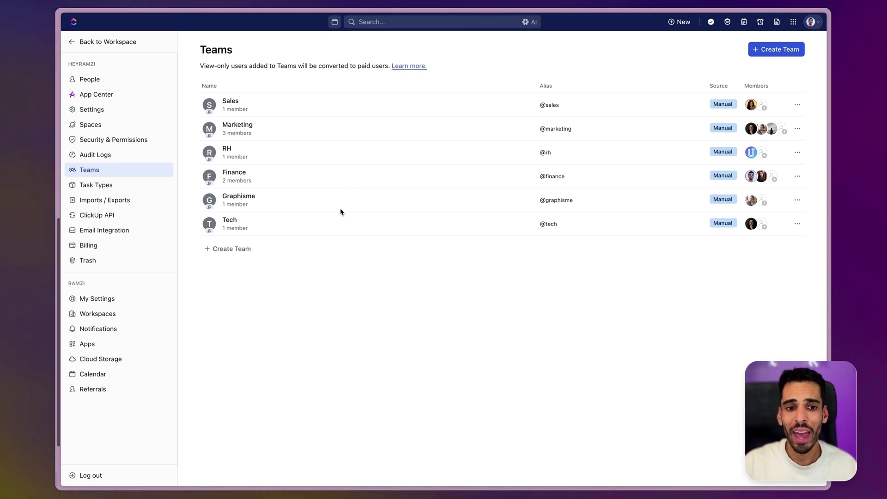
Delete the Graphisme team from the workspace
click(797, 199)
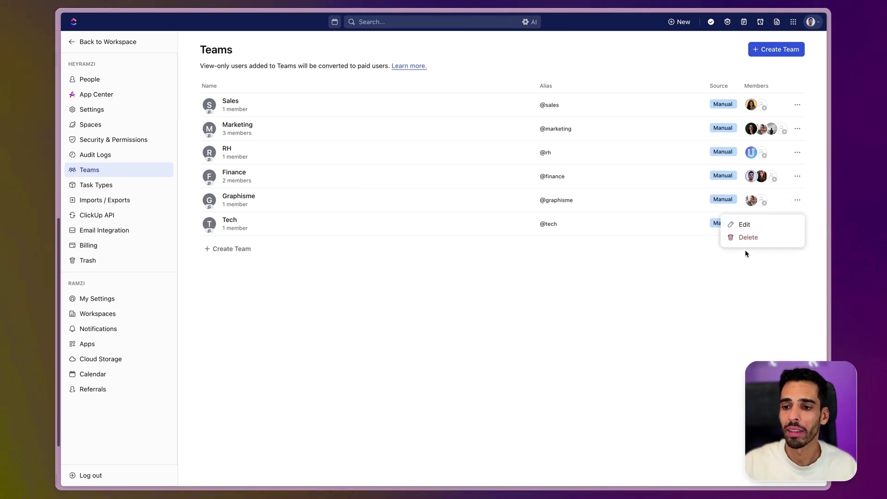
click(746, 237)
click(504, 169)
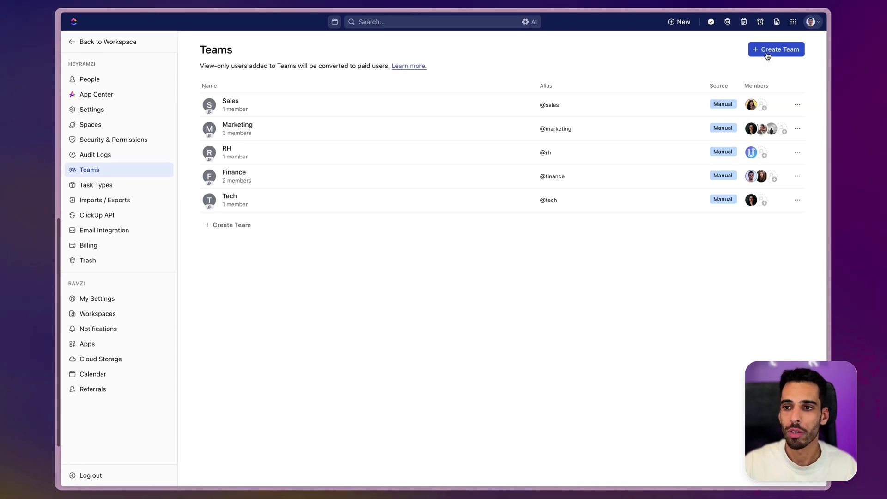
Create a new team named Content
click(766, 55)
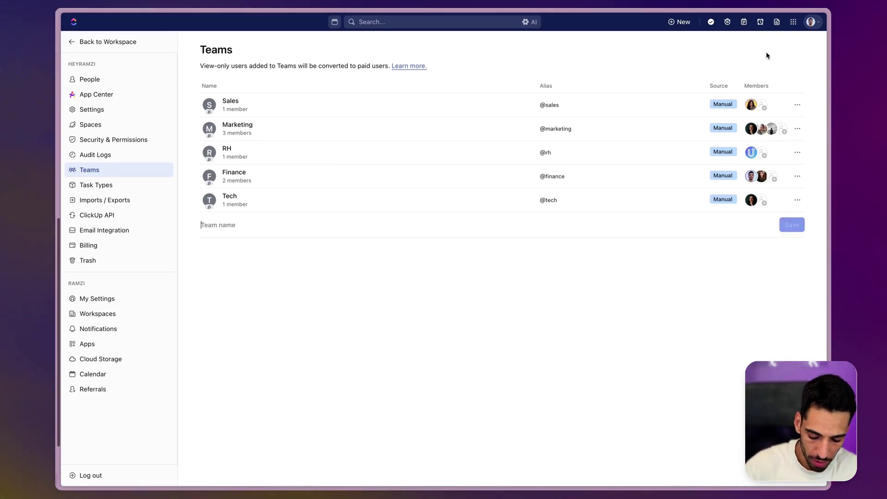
text(Content)
key(Return)
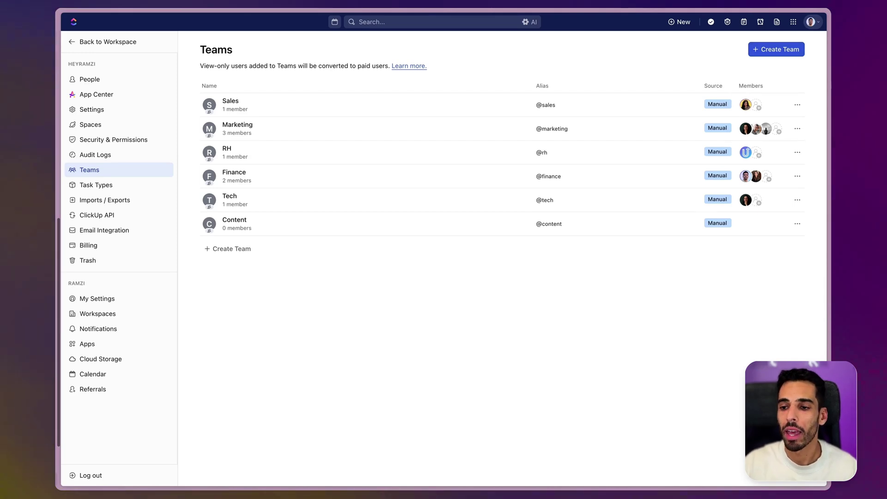
Add three workspace users as members of the Content team
click(746, 224)
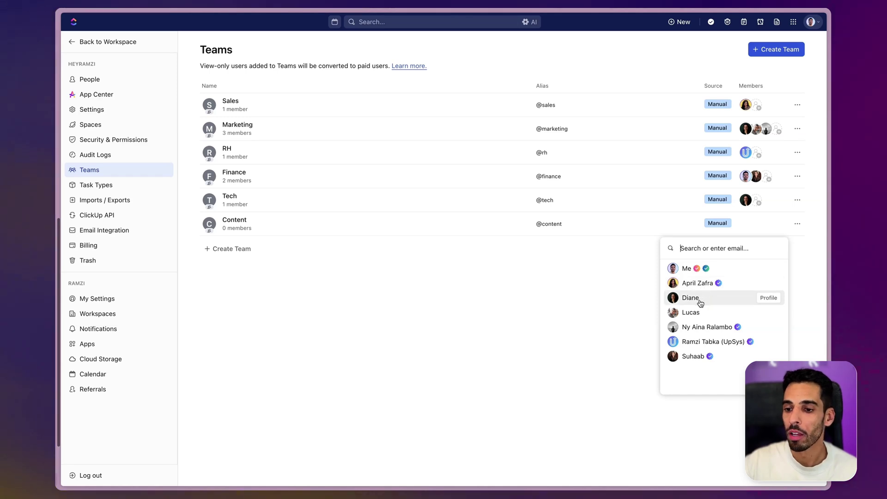
click(700, 303)
click(673, 301)
click(689, 328)
click(479, 307)
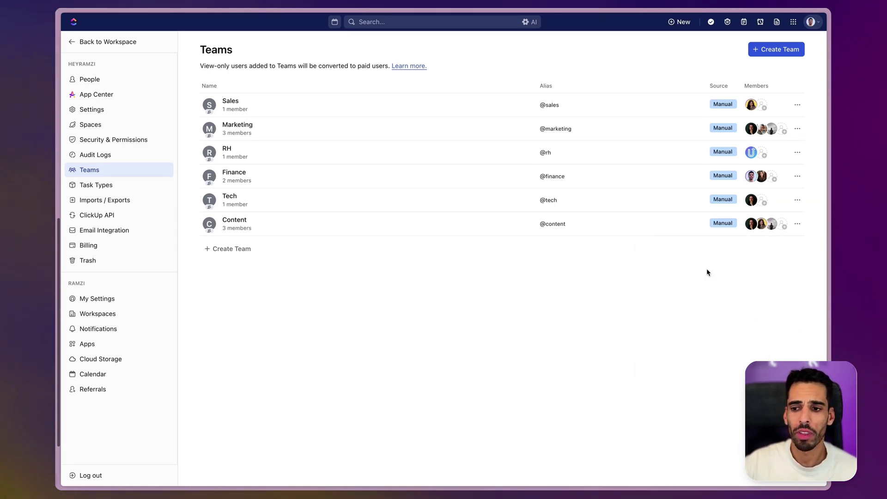
Return to the workspace, collapse the C2S TESTS space, and expand the DELIVERY 2.3 space with its Ongoing folder
click(99, 42)
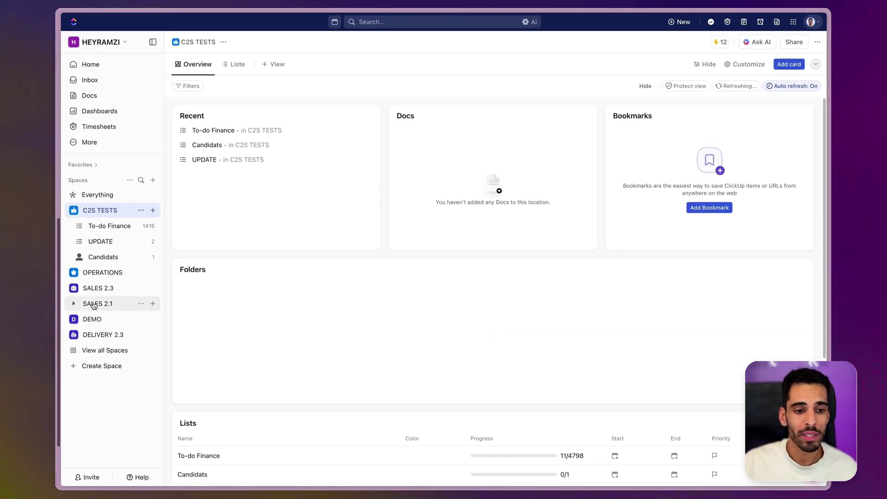
click(73, 212)
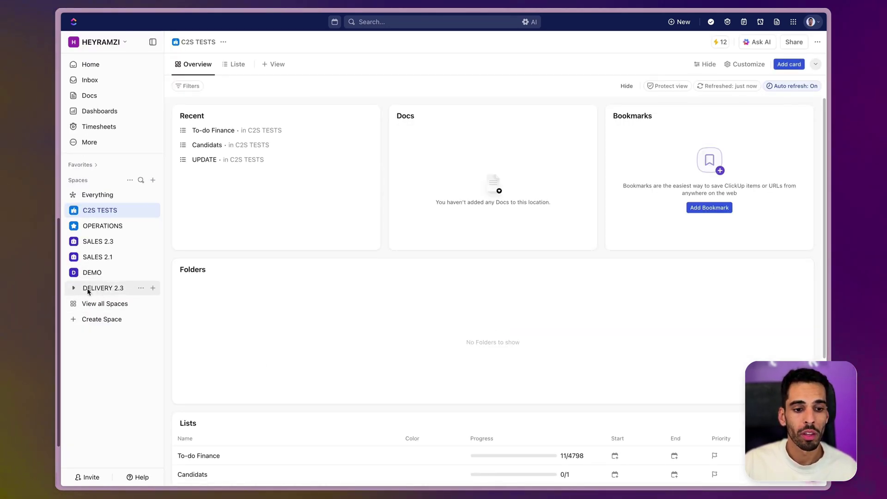
click(73, 288)
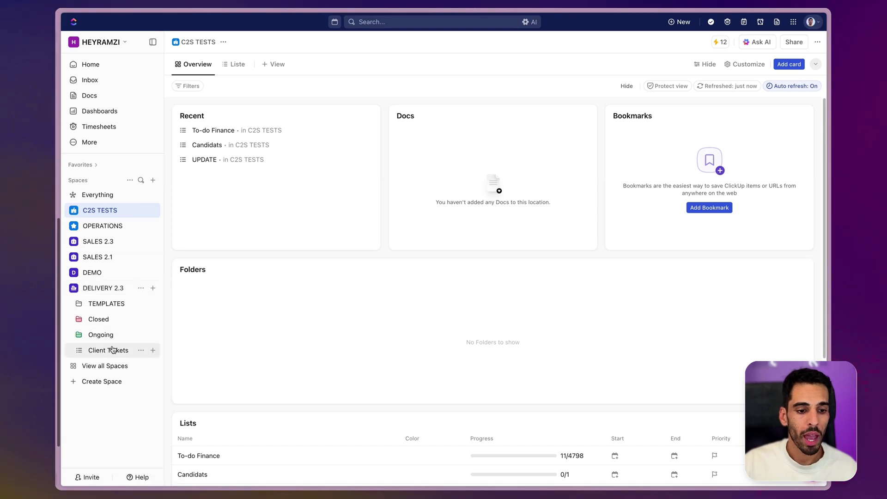
click(77, 337)
Share the Ongoing folder with the Content team at Full edit permission
right_click(107, 340)
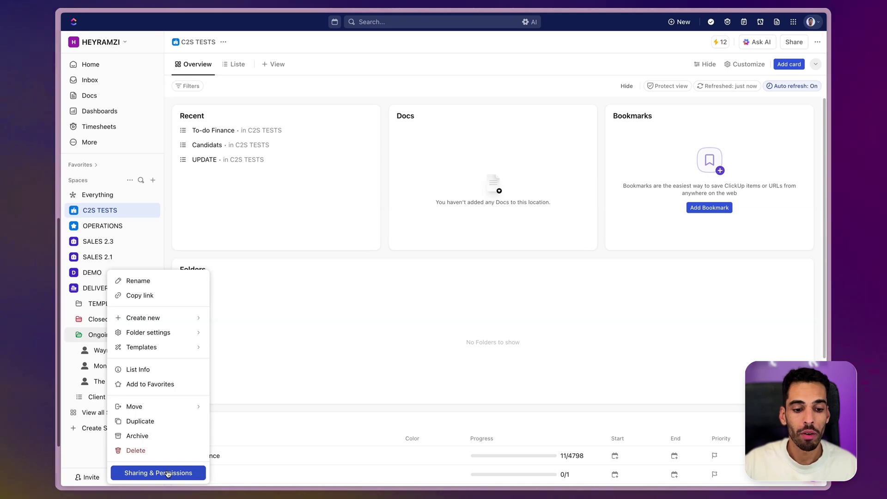
click(168, 473)
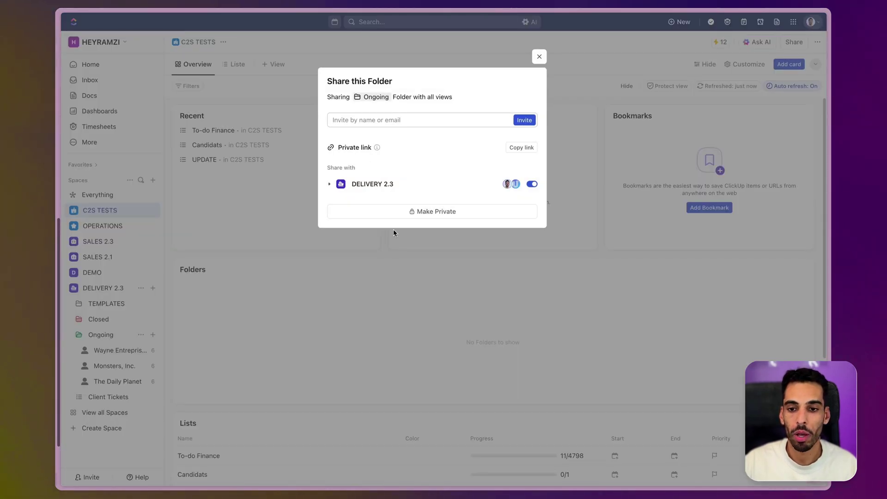
click(419, 119)
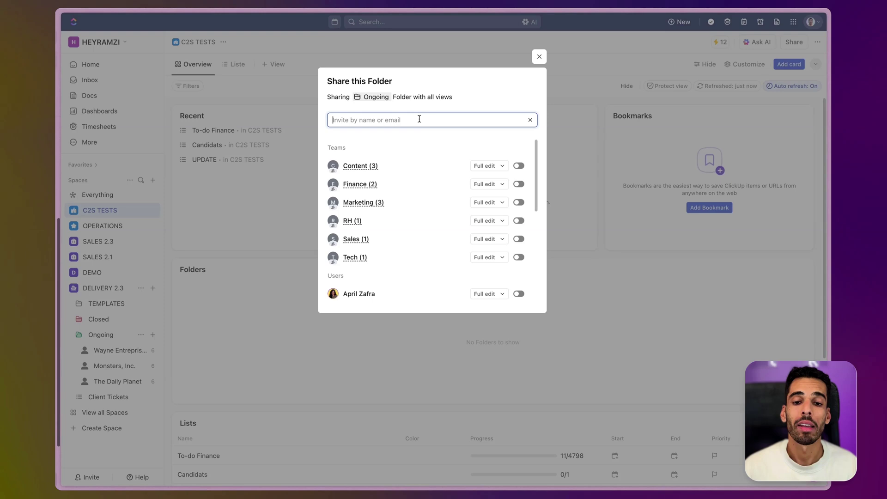
click(518, 166)
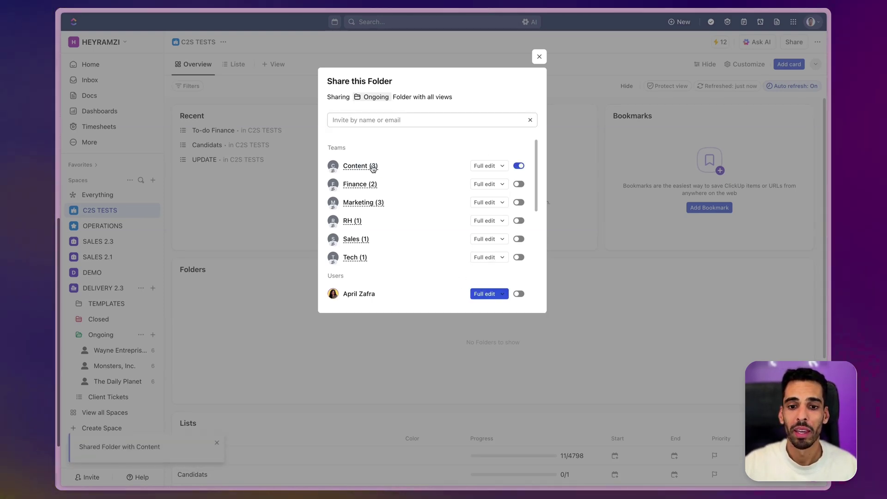
mouse_move(375, 166)
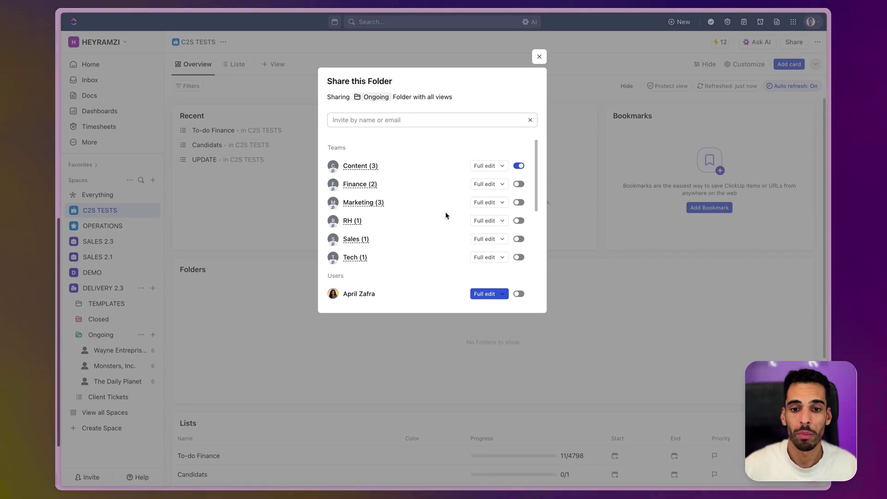
Share the Ongoing folder with the Marketing team as View only and review the permissions of the team's members
click(502, 203)
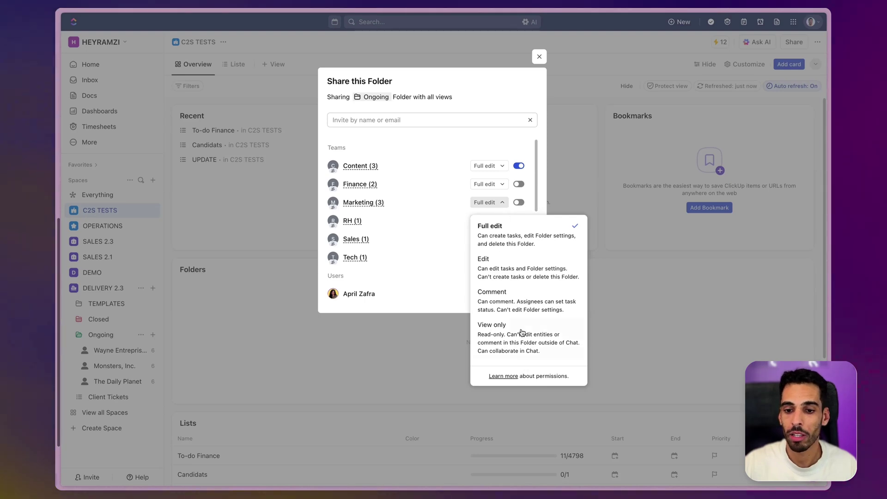
click(522, 333)
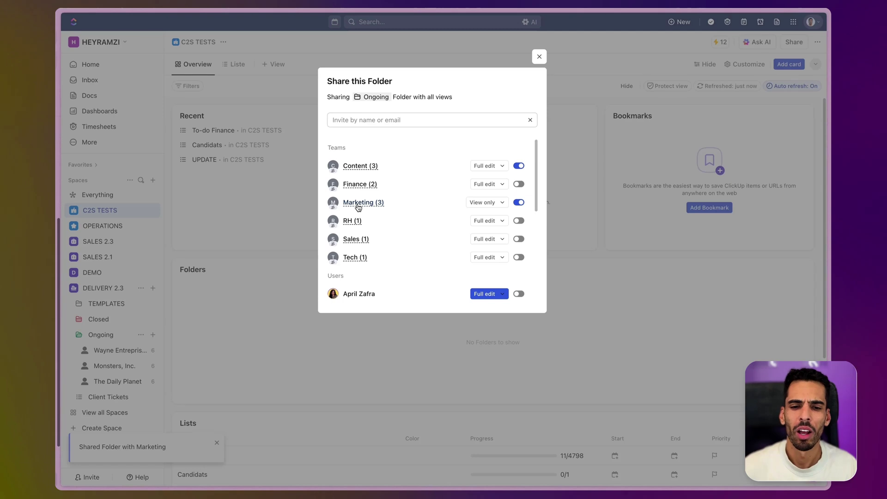
click(358, 206)
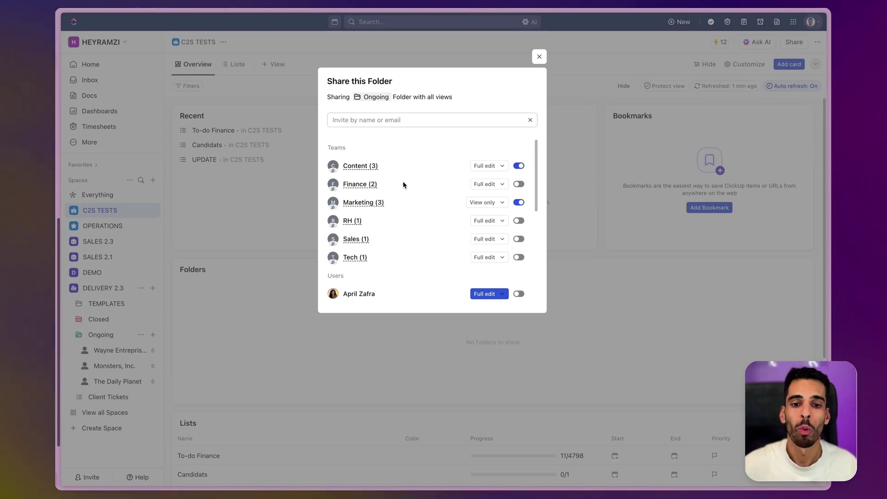
mouse_move(377, 203)
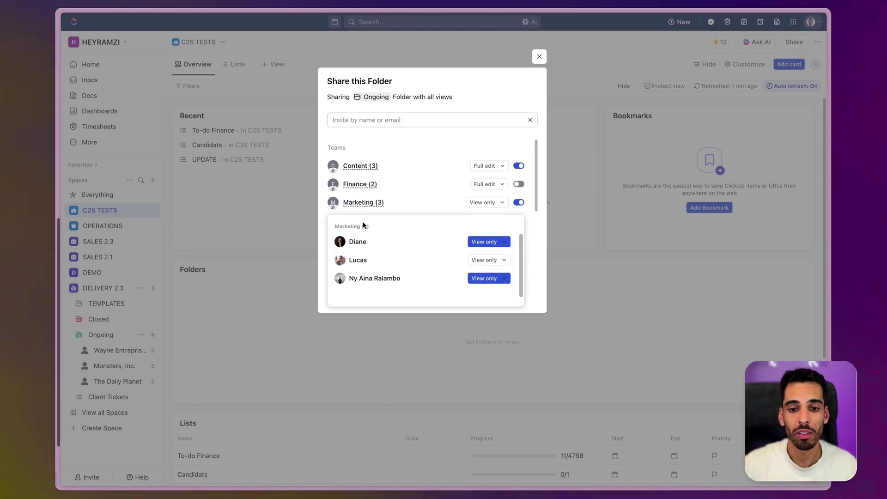
mouse_move(365, 166)
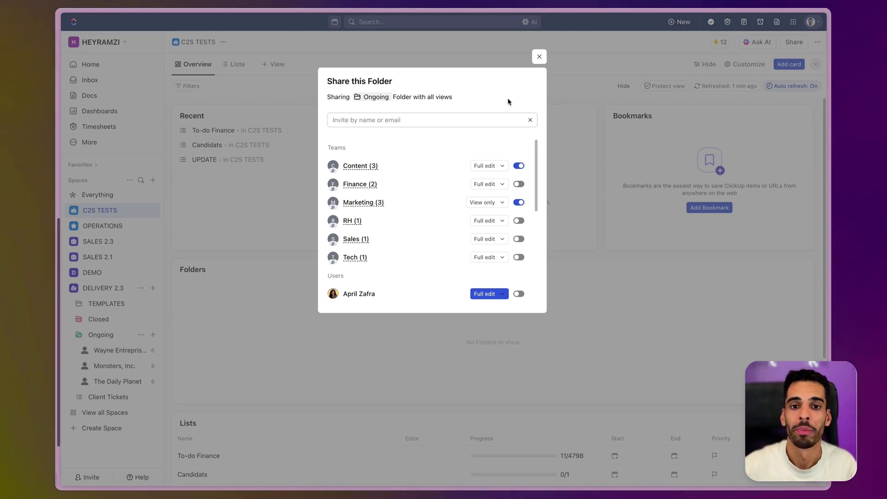
click(540, 56)
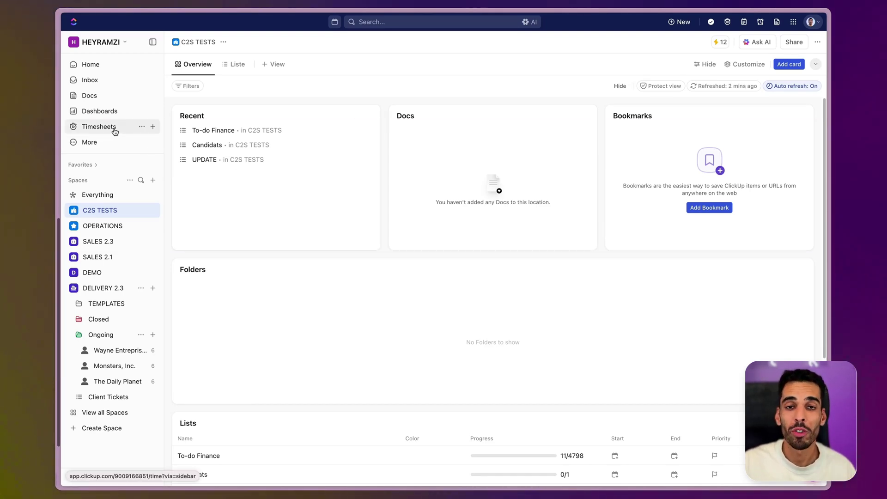
Open the BATCH view of the Ongoing folder in the DELIVERY 2.3 space
click(99, 127)
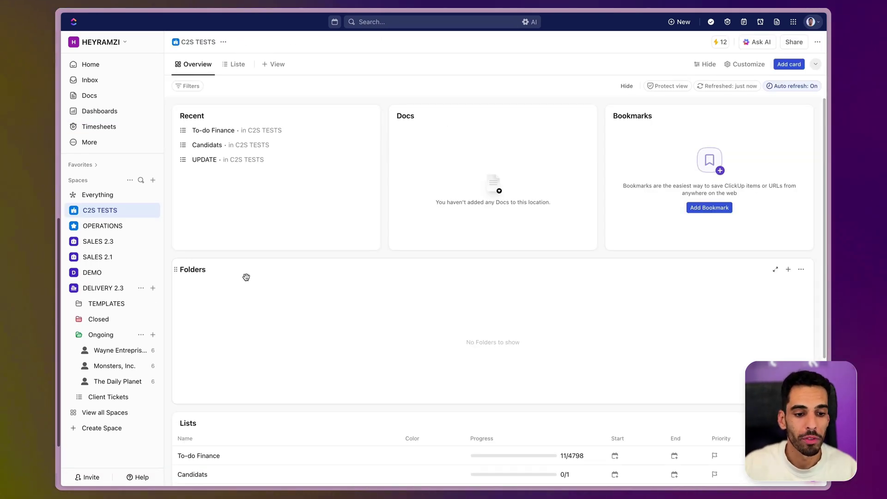
click(113, 336)
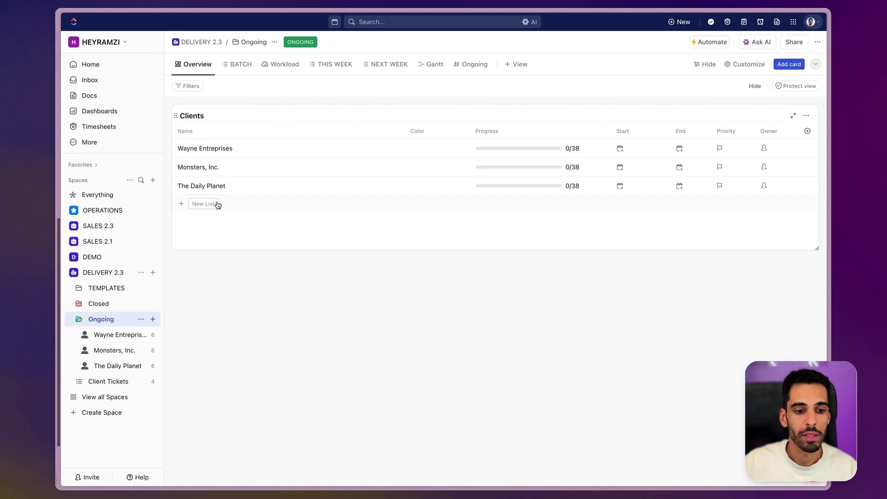
click(245, 68)
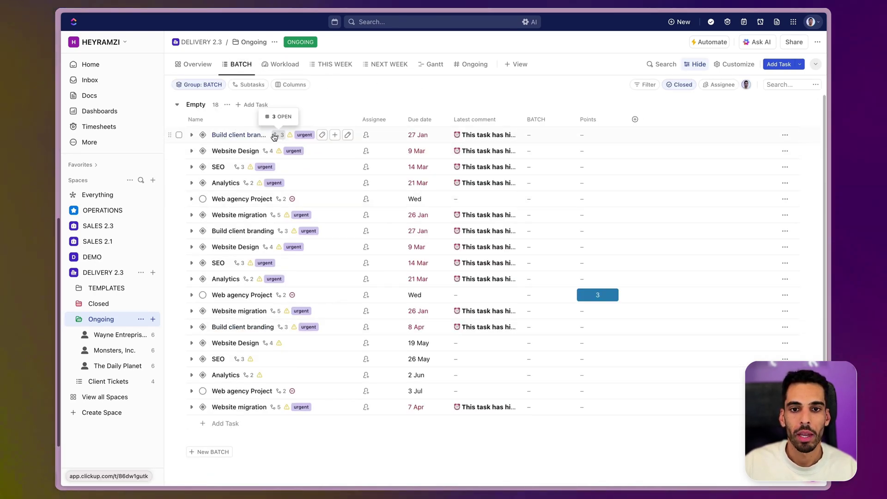
Assign the first six tasks in the BATCH view, from Build client branding to Website migration, to the person listed directly below Me
click(366, 134)
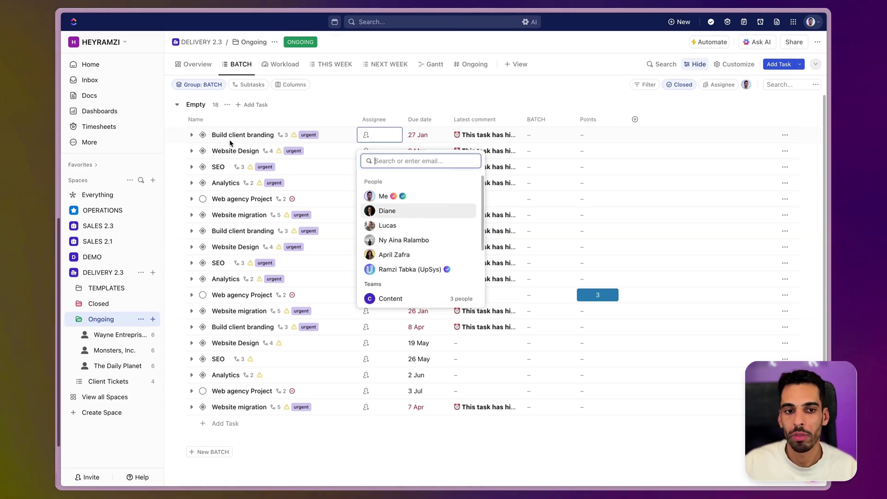
click(171, 134)
click(179, 135)
shift+click(179, 215)
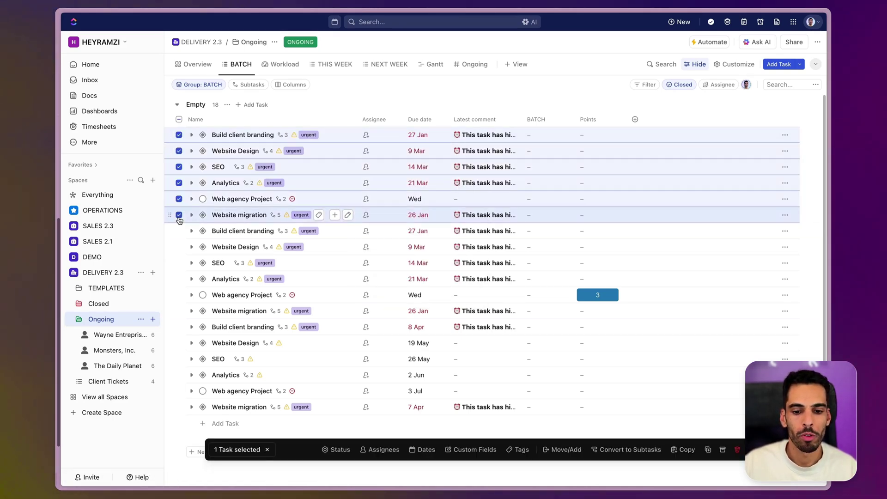
click(380, 449)
click(388, 334)
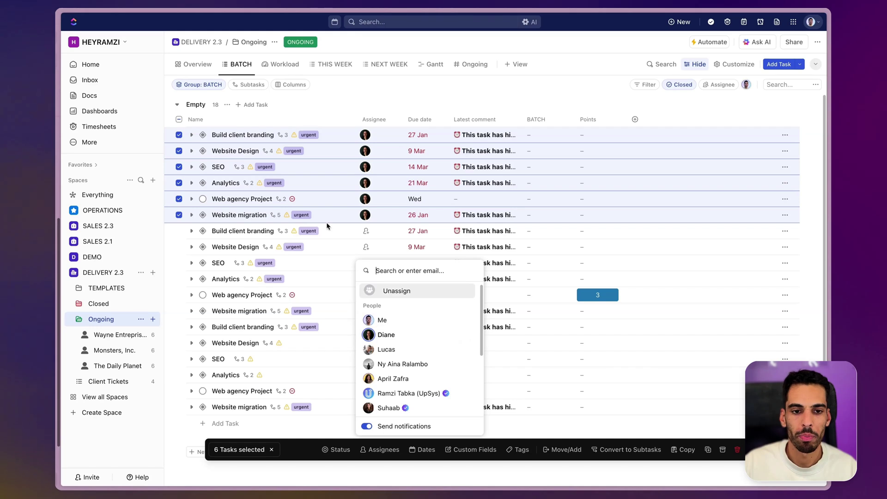
key(Escape)
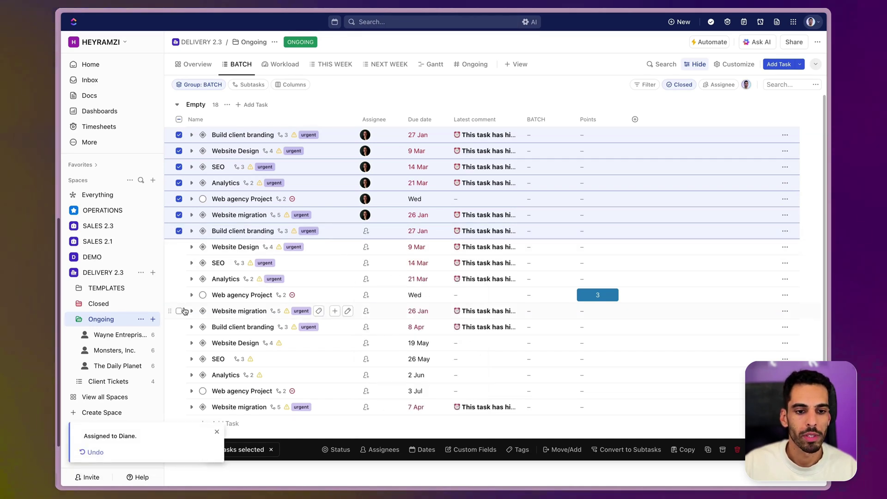
key(Escape)
Assign the next nine tasks, from the second Build client branding down to the SEO task due 26 May, to Me
click(179, 230)
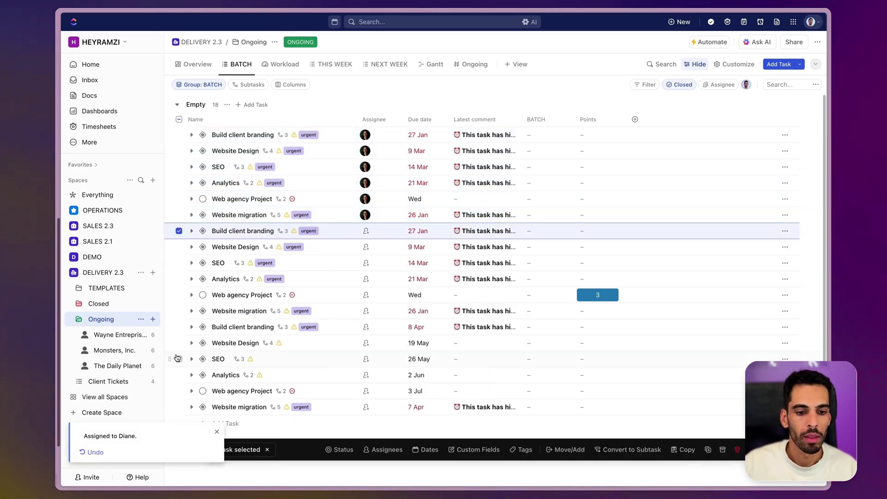
shift+click(179, 359)
click(379, 449)
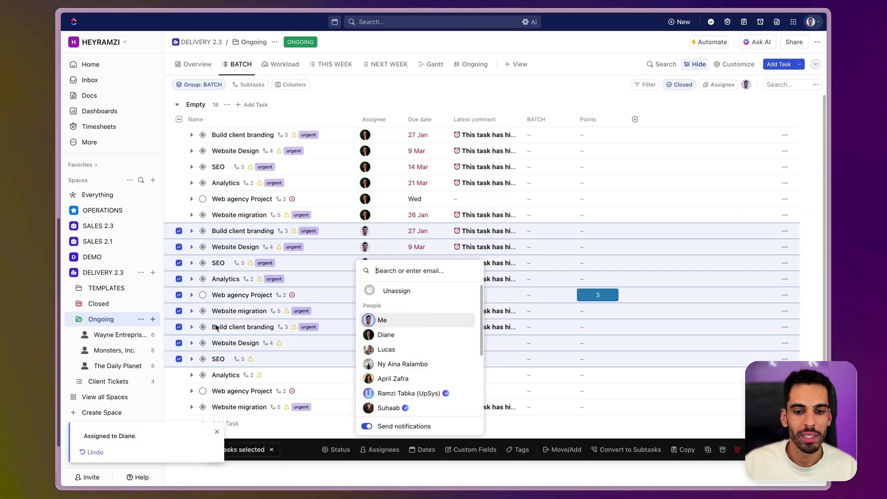
click(392, 320)
Assign the last three tasks in the BATCH view, from Analytics due 2 Jun to Website migration, to the fourth person in the people list
click(179, 375)
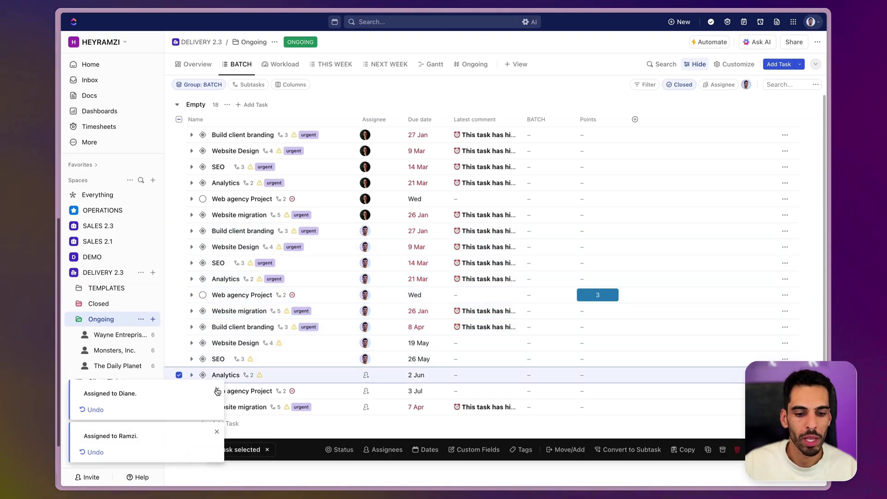
shift+click(179, 406)
click(383, 449)
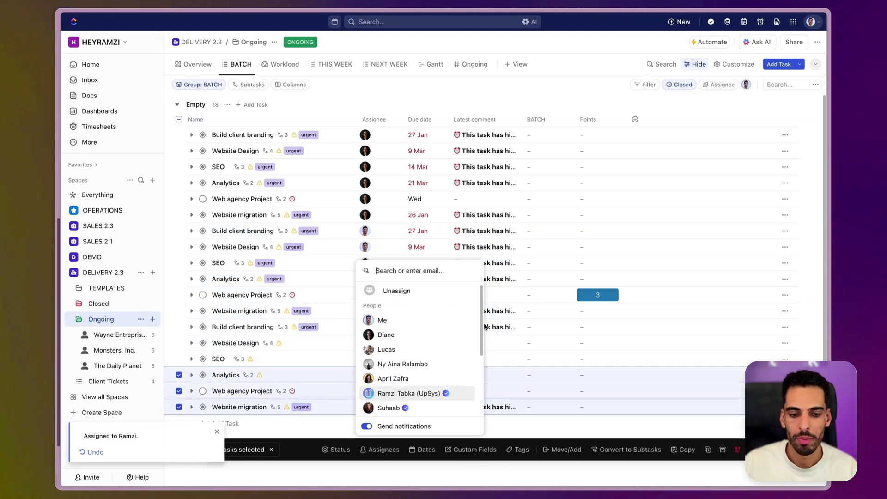
click(397, 365)
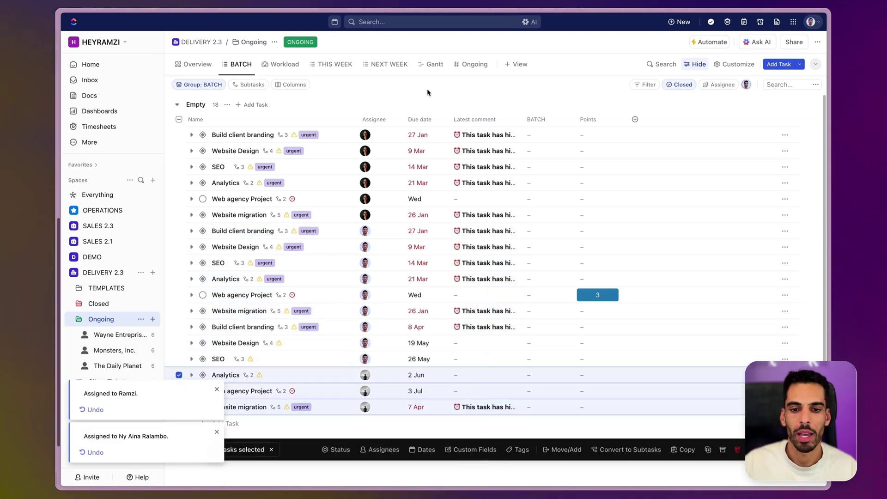
key(Escape)
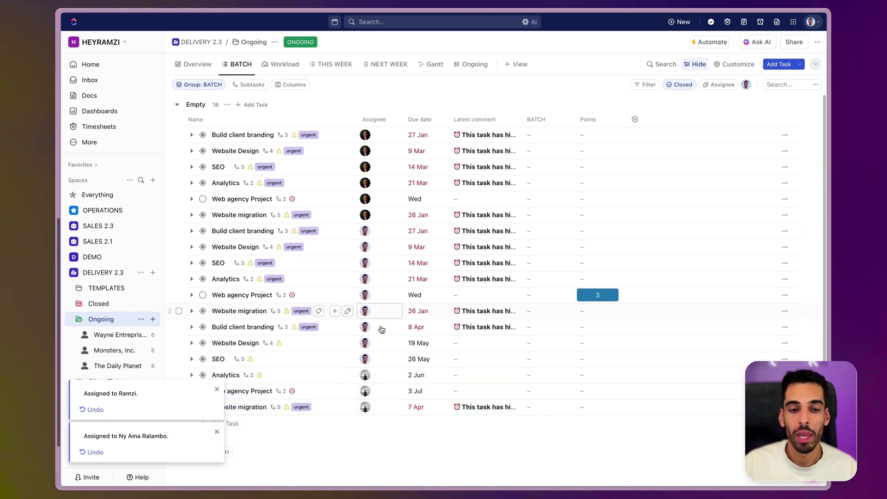
Filter the BATCH view to tasks whose Assignee is the Content team
click(646, 85)
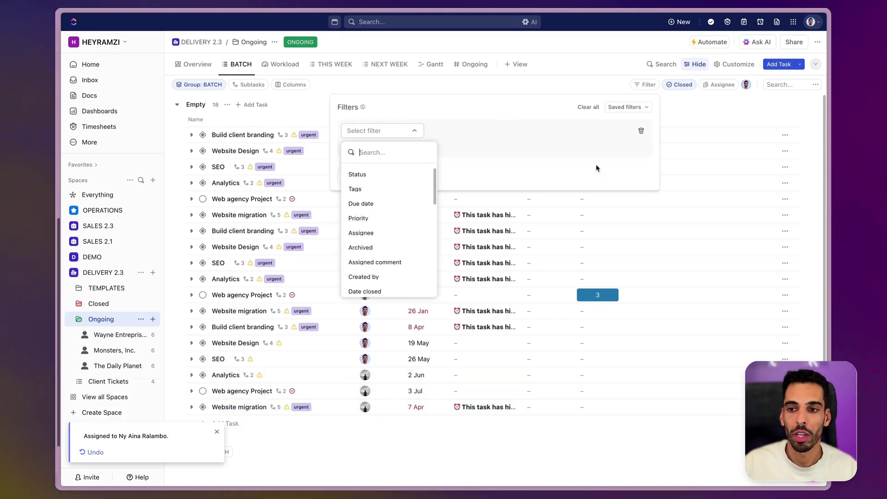
text(as)
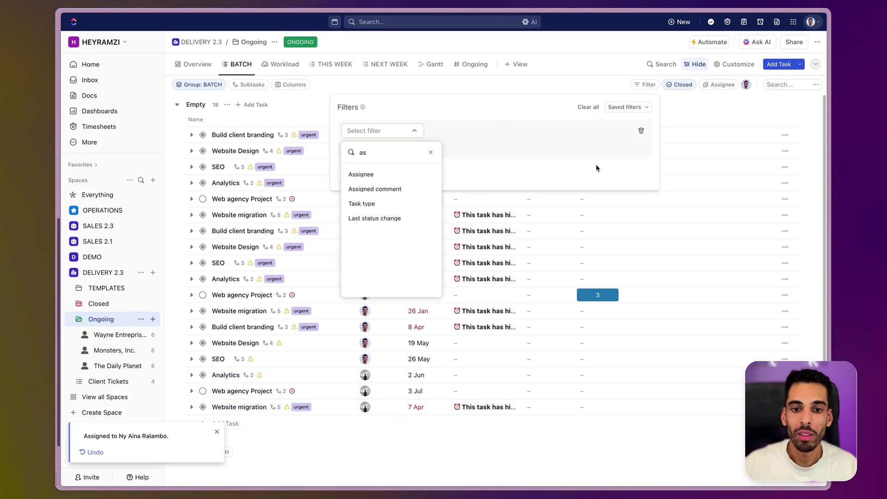
click(362, 173)
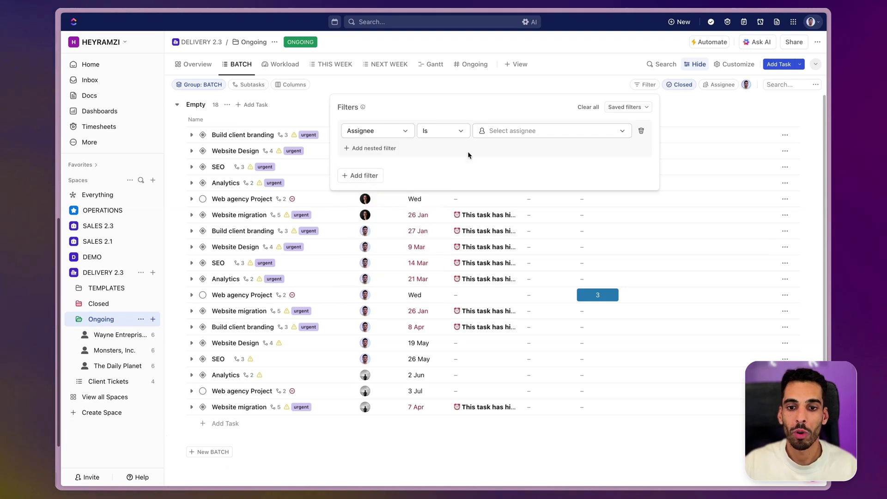
click(504, 131)
text(co)
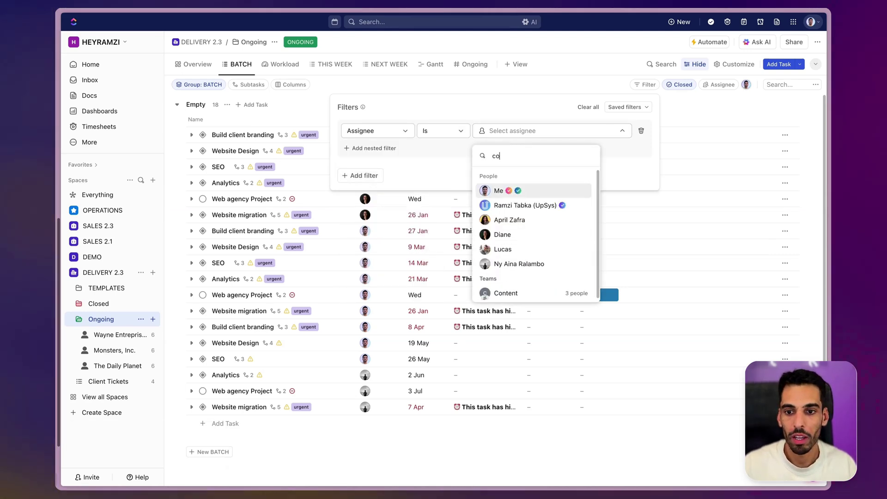
click(506, 293)
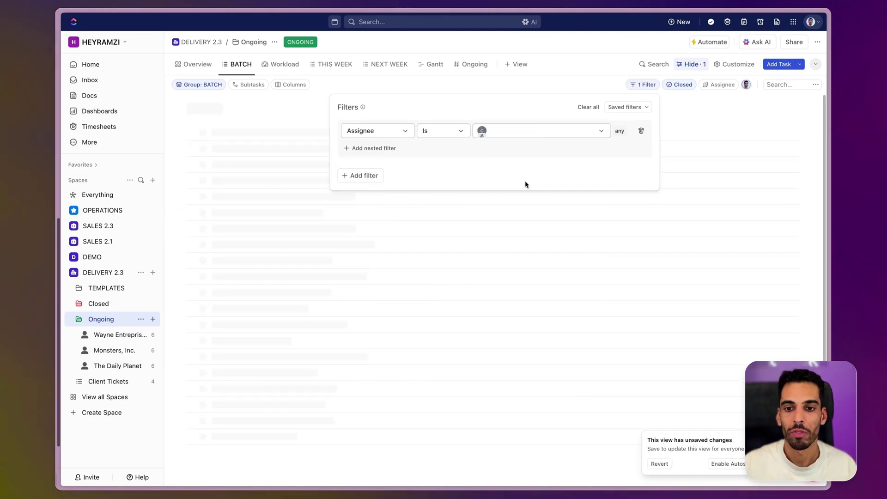
click(718, 417)
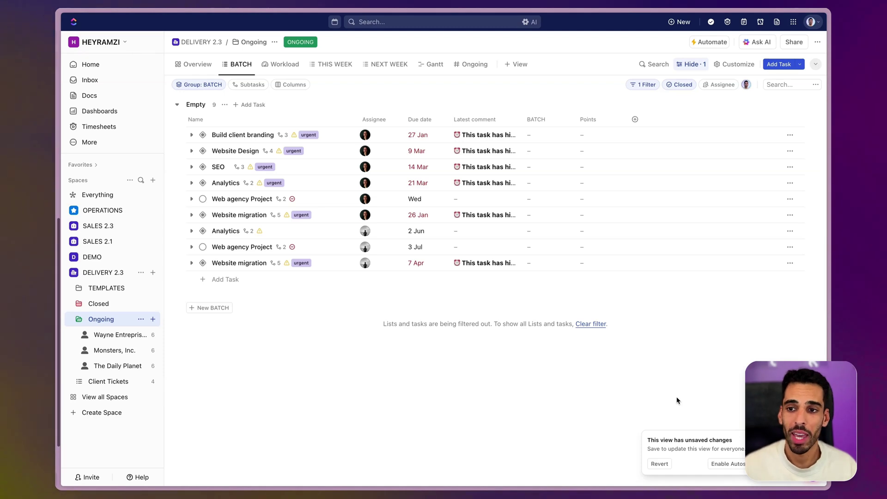
Review the BATCH view's assignee filter and enable autosave for the view's changes
click(641, 85)
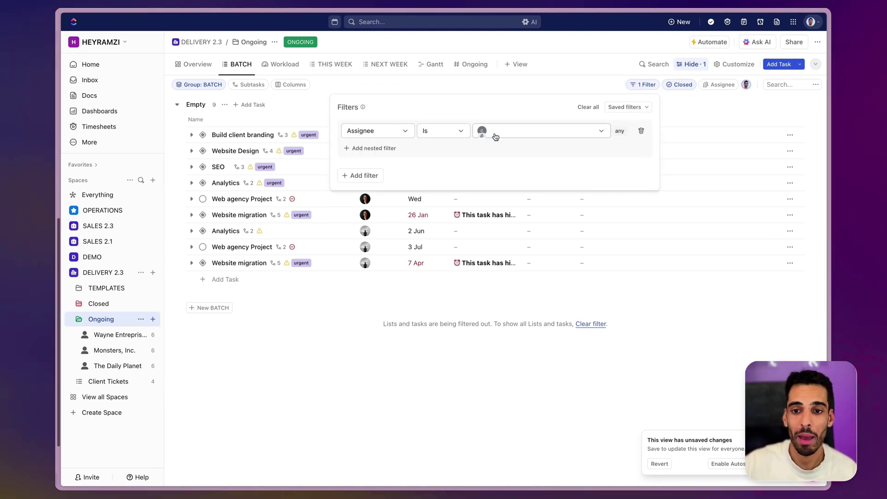
click(722, 433)
click(728, 464)
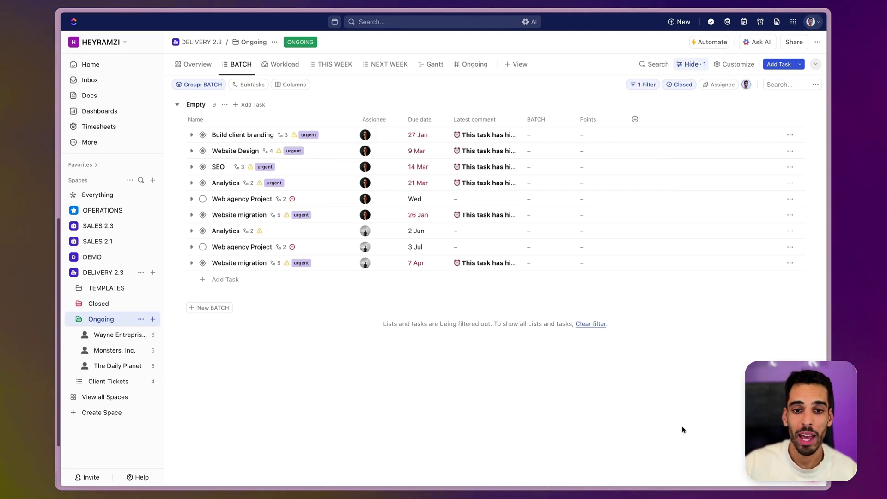
Add Me to the Content team in the workspace's team settings and return to the filtered BATCH view
click(106, 42)
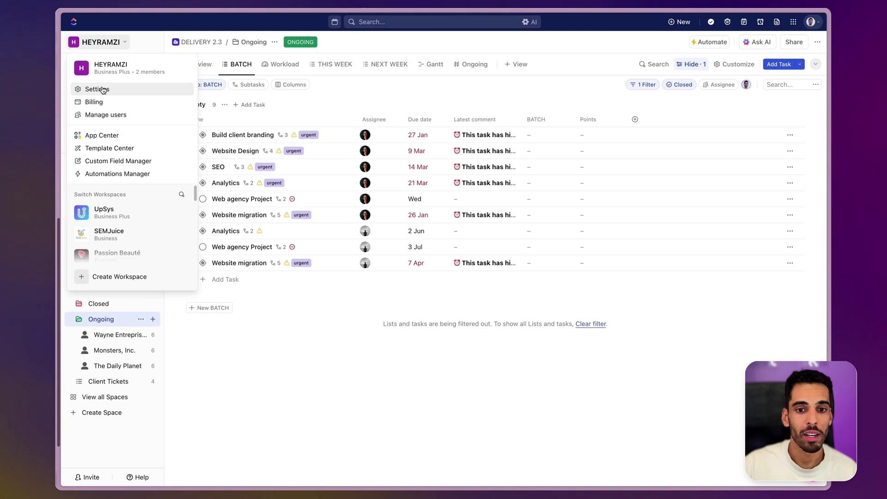
click(102, 90)
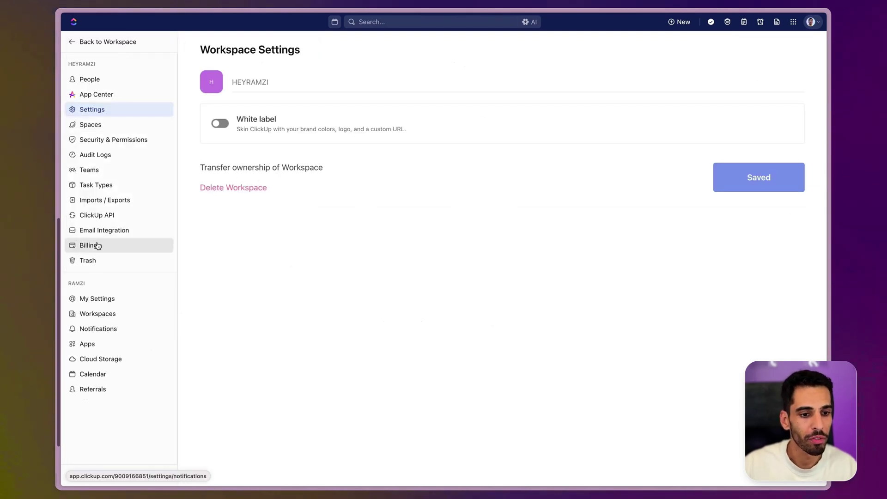
click(97, 170)
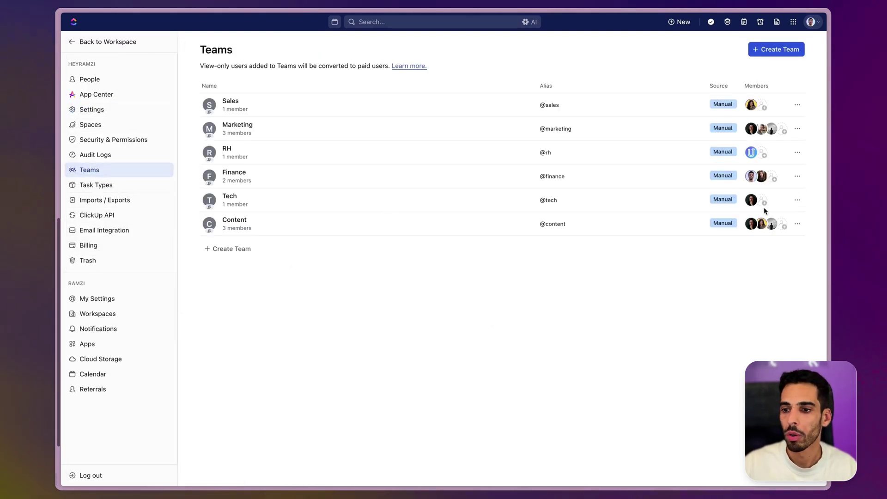
click(782, 225)
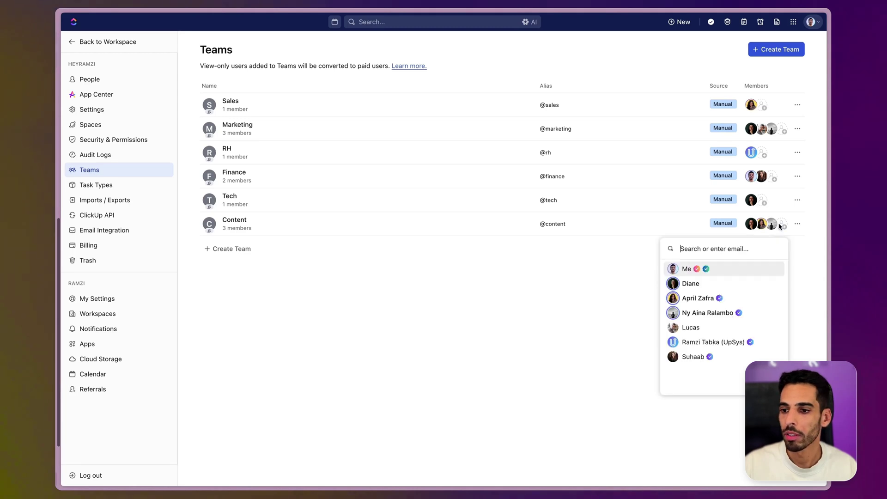
click(693, 270)
click(279, 135)
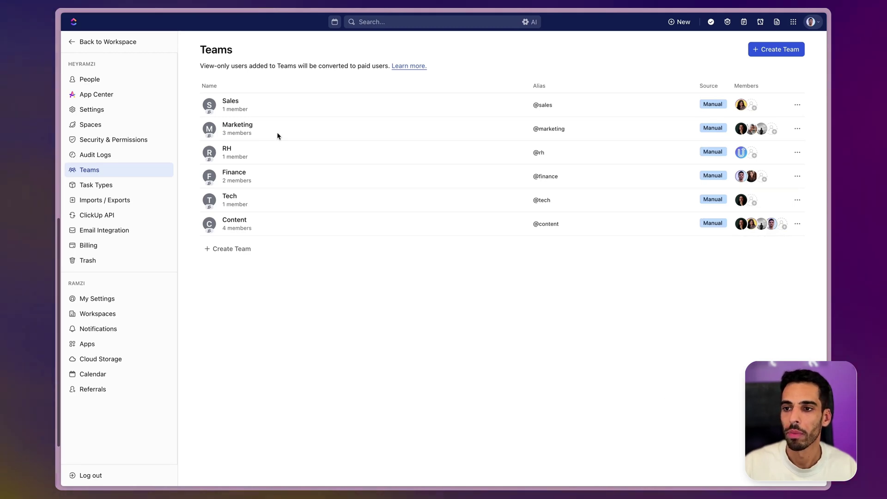
click(97, 42)
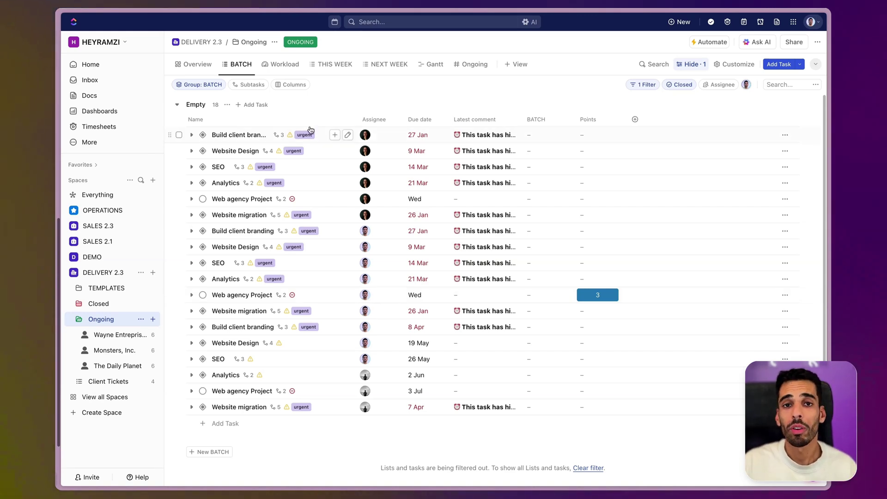
View the Ongoing folder's Workload by assignee and look through its available filter fields
click(289, 69)
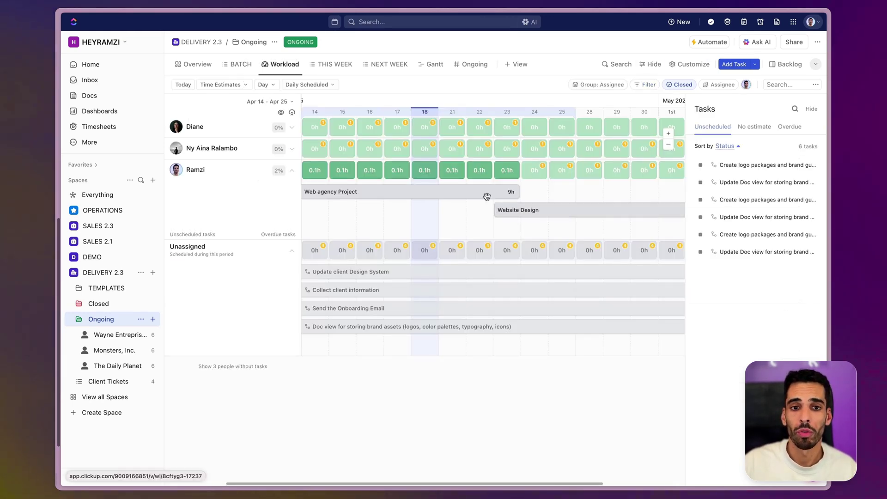
click(645, 85)
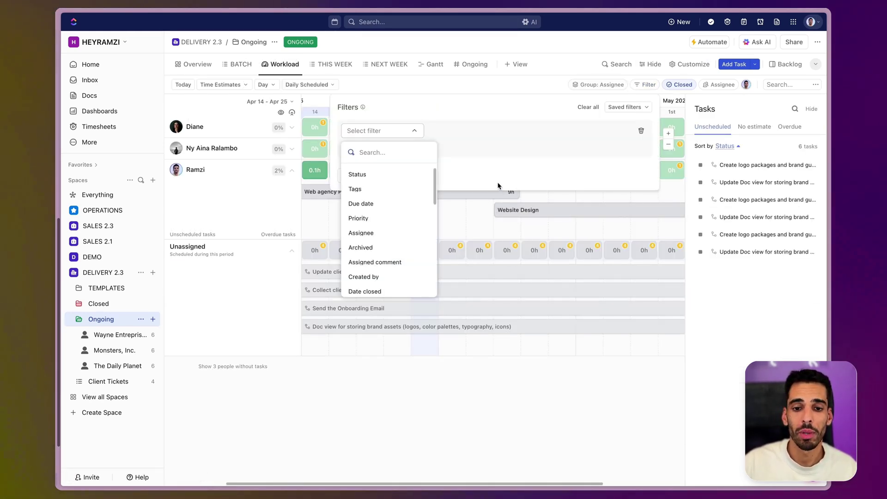
key(Escape)
click(265, 250)
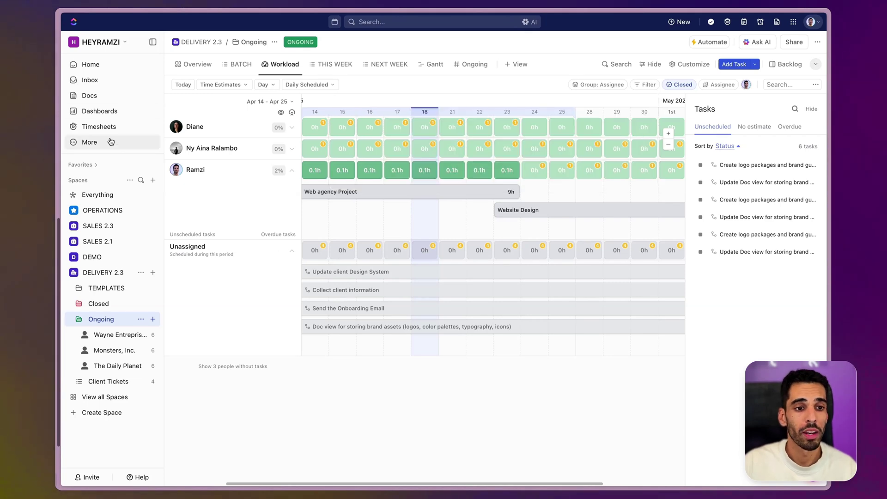
In the Best practices dashboard, move the small Tasks with no deadline card into the top row and Tasks by assignee directly beneath that row
click(106, 114)
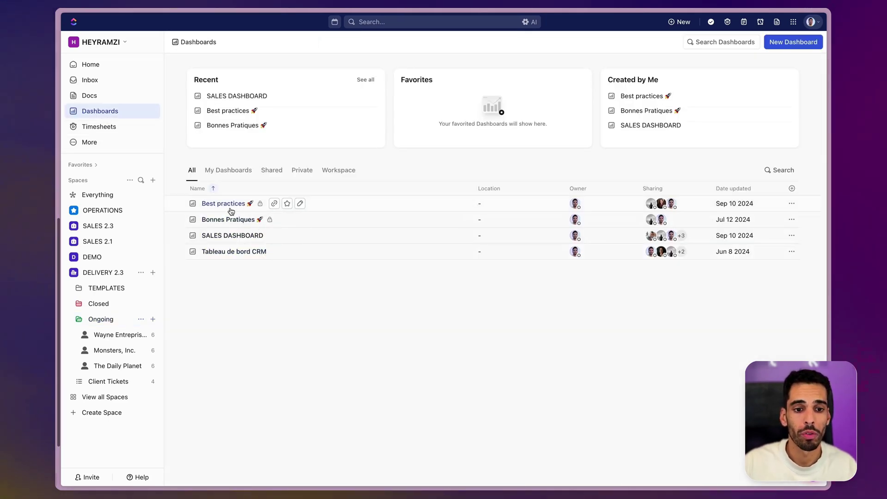
click(229, 204)
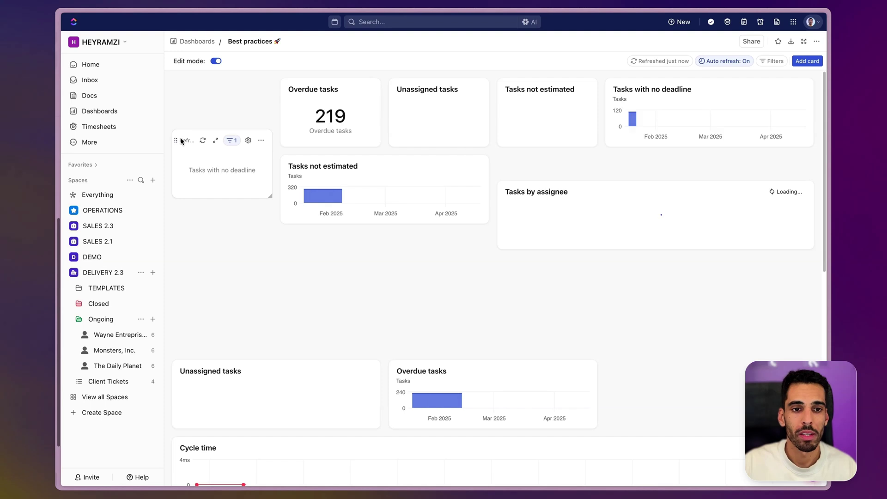
drag(178, 138, 175, 87)
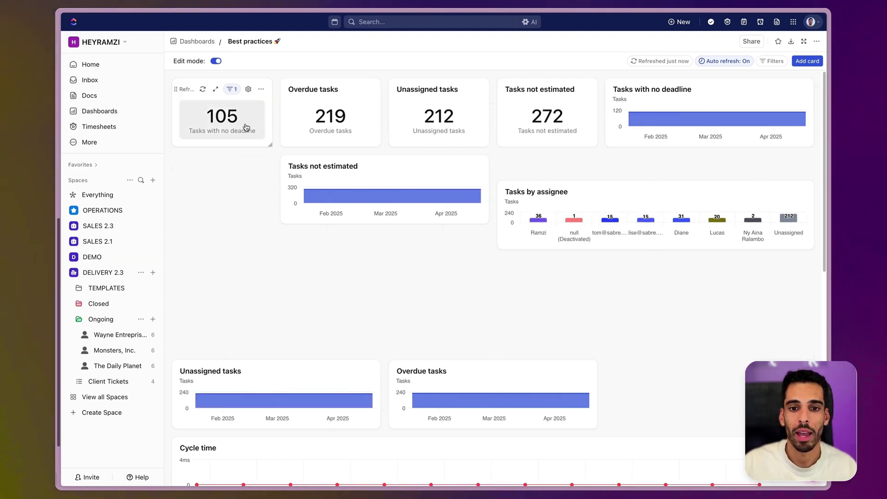
drag(502, 191, 502, 164)
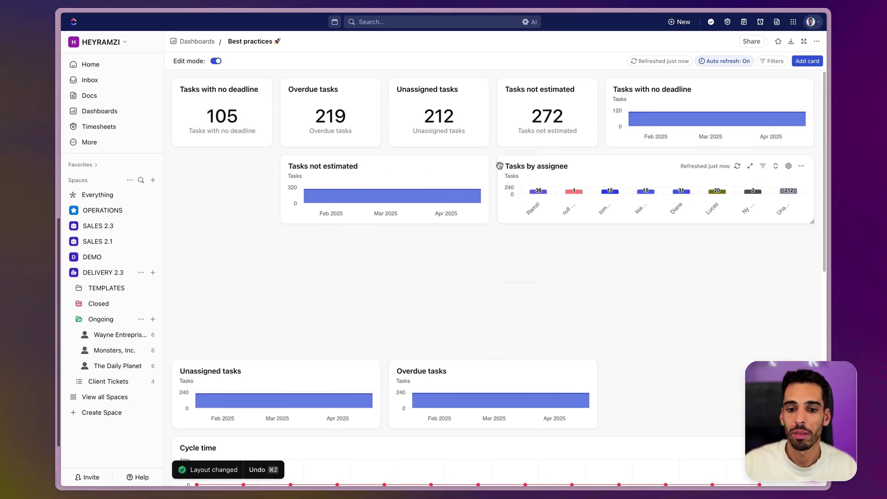
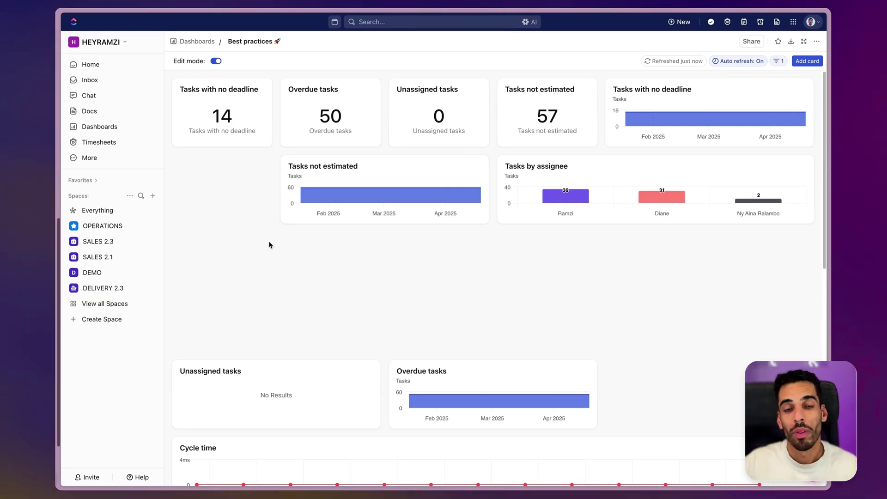
Open the MARKETING channel in the workspace chat
click(117, 95)
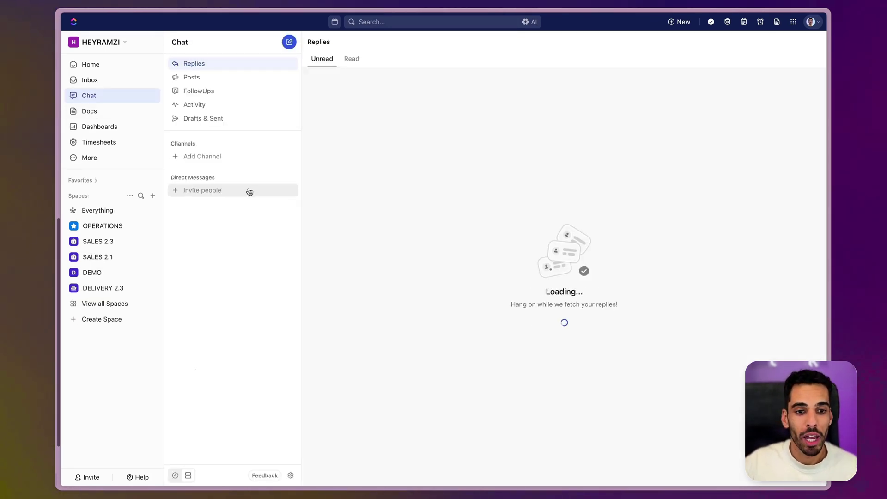
click(206, 159)
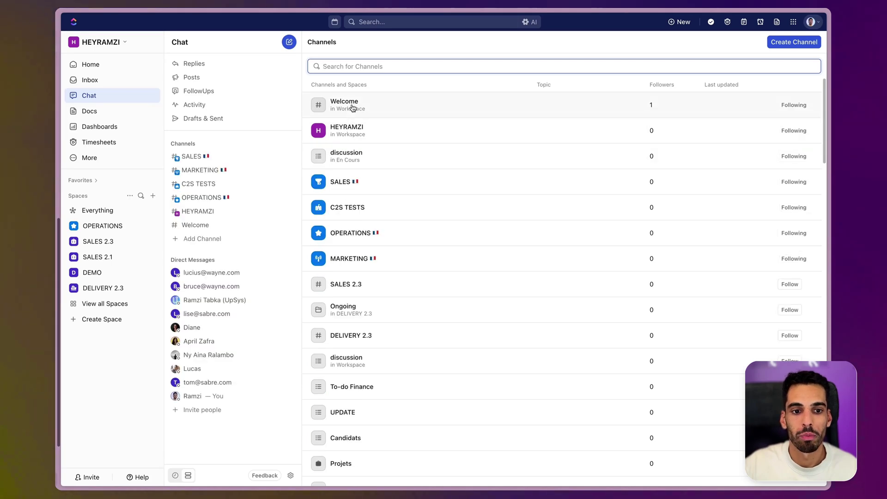
click(208, 170)
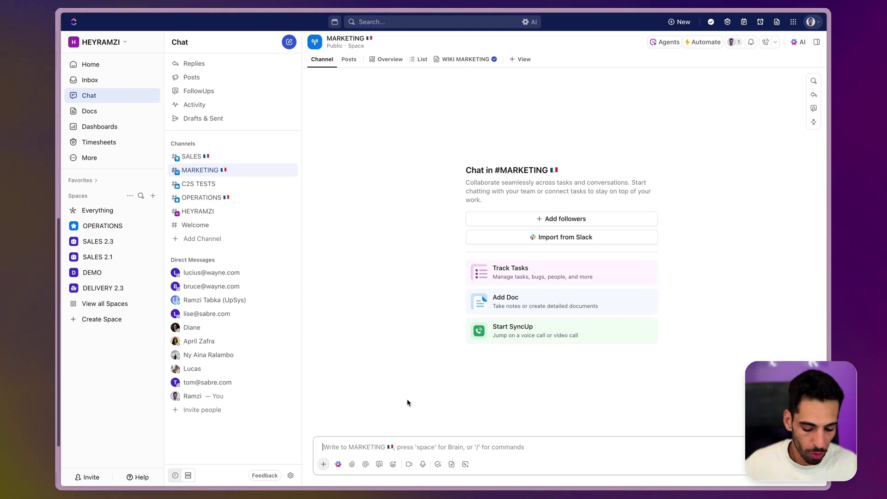
Post "Big Q1 meetings in the main room" in the MARKETING channel, mentioning the marketing team at the start
text(@)
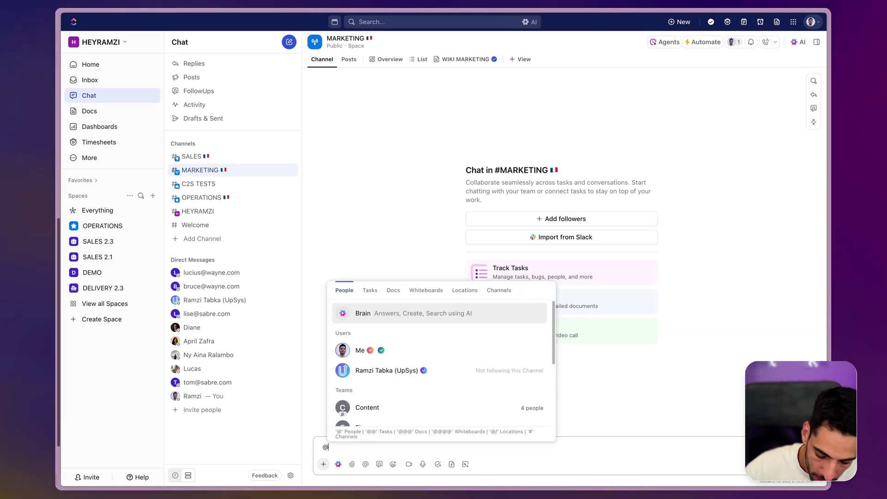
text(ma)
key(Return)
text(Big )
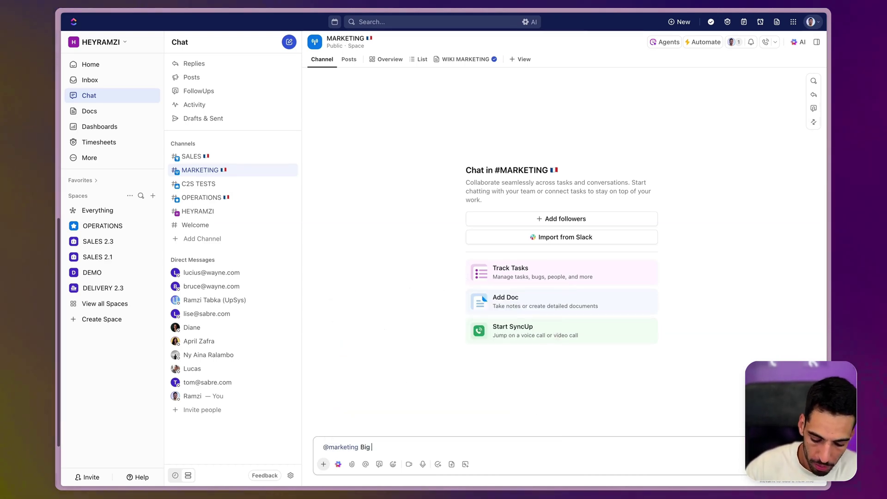
text(Q1 meetings in the)
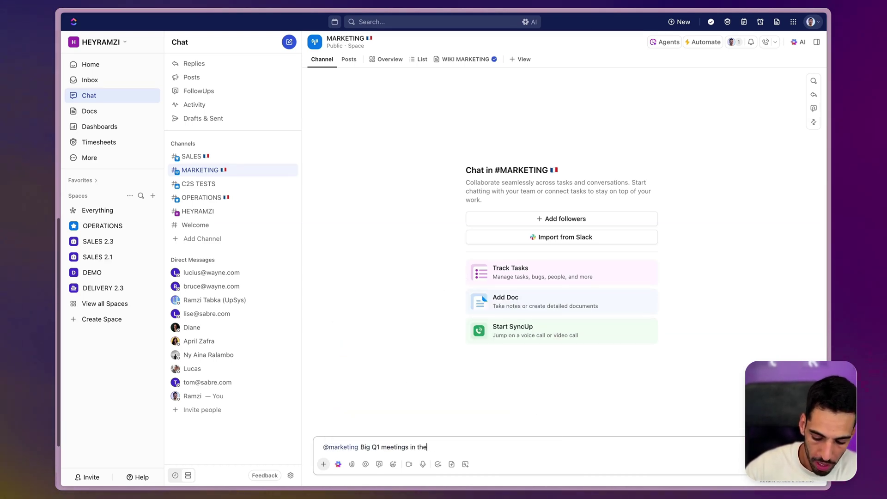
text( main room)
key(Return)
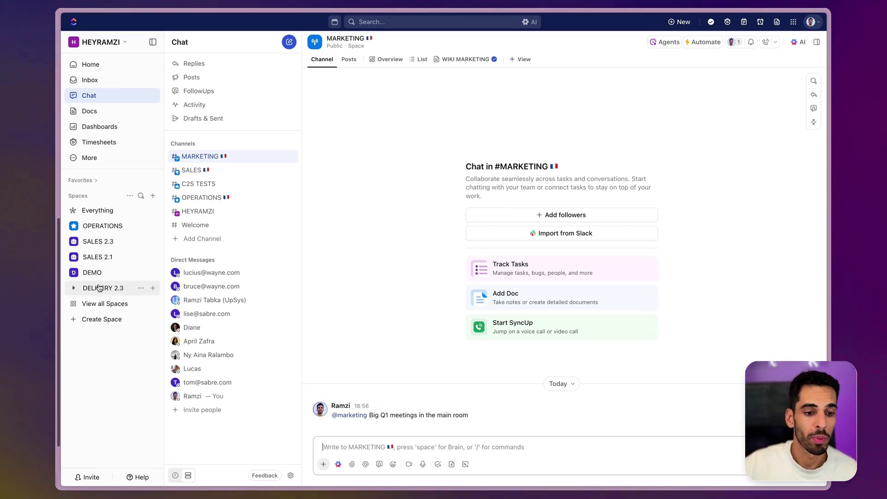
Open the Ongoing folder of the DELIVERY 2.3 space in its Workload view
click(100, 288)
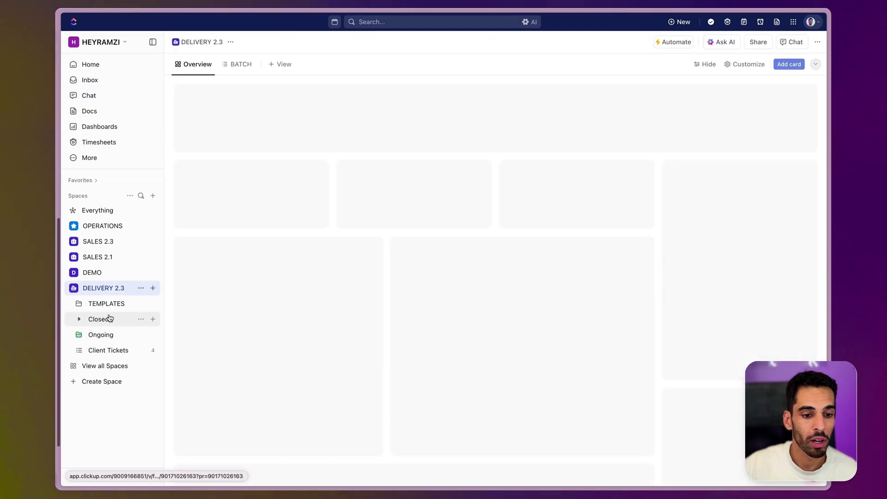
click(109, 319)
click(81, 350)
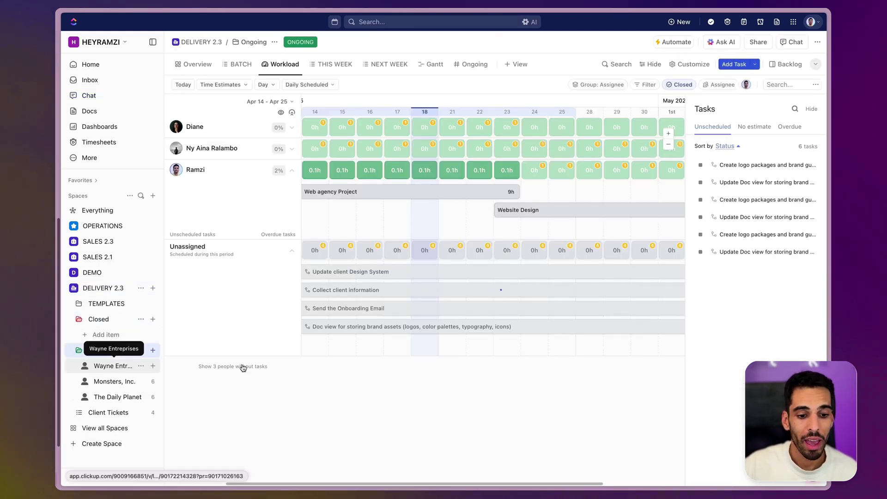
Open the Web agency Project task in the Wayne Entreprises list and start a new comment on it
click(114, 365)
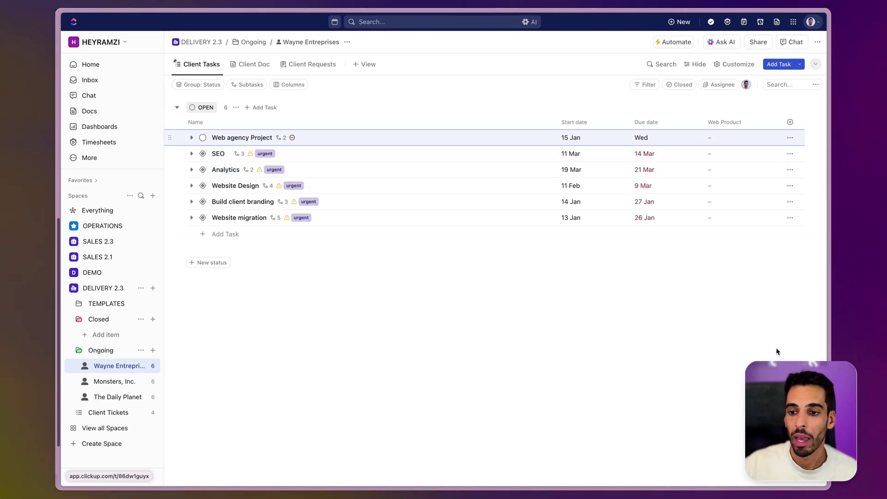
click(223, 138)
click(682, 447)
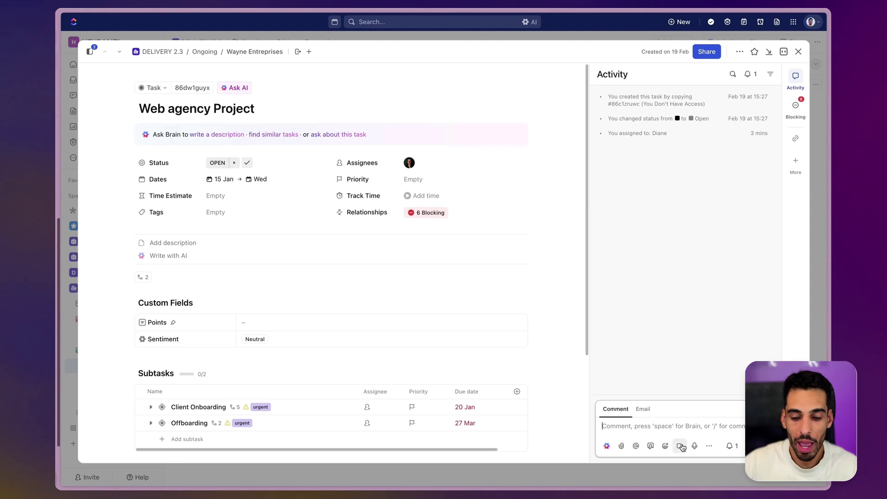
Post a comment assigned to the Content team, calling the task super urgent for today and asking anyone to assign themselves because the assignee is on PTO
text(@)
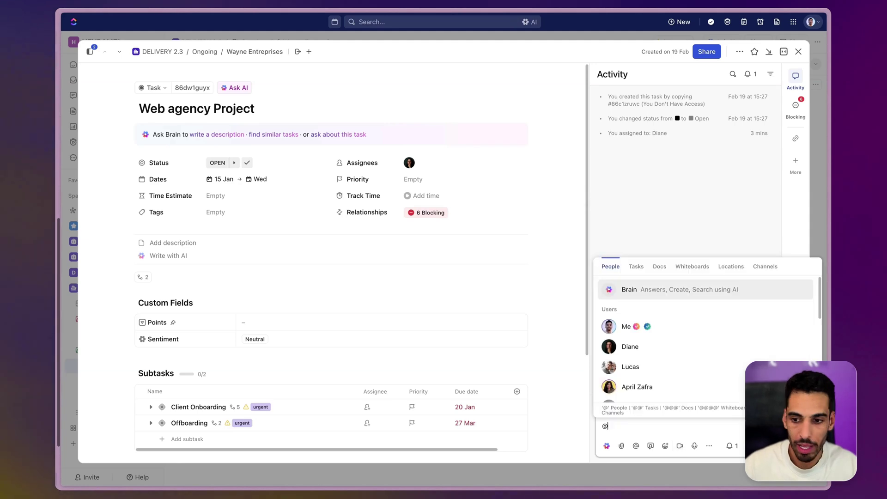
click(651, 446)
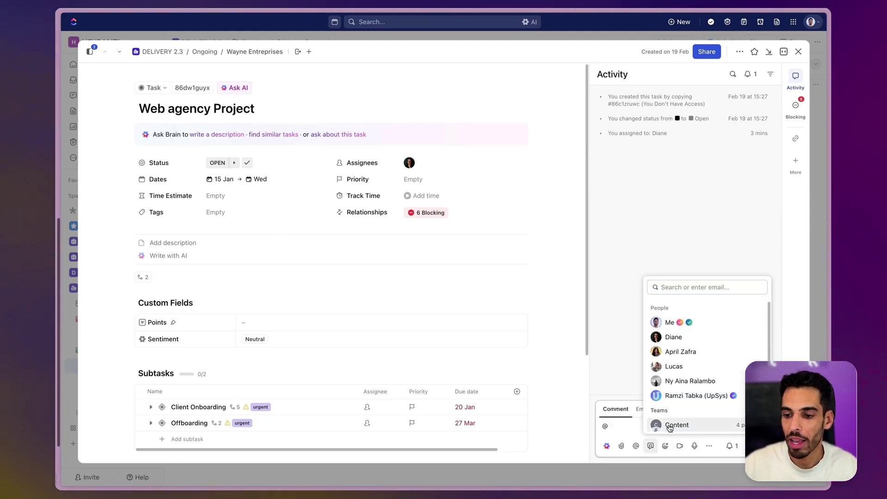
click(669, 426)
key(ctrl+a)
text(Th)
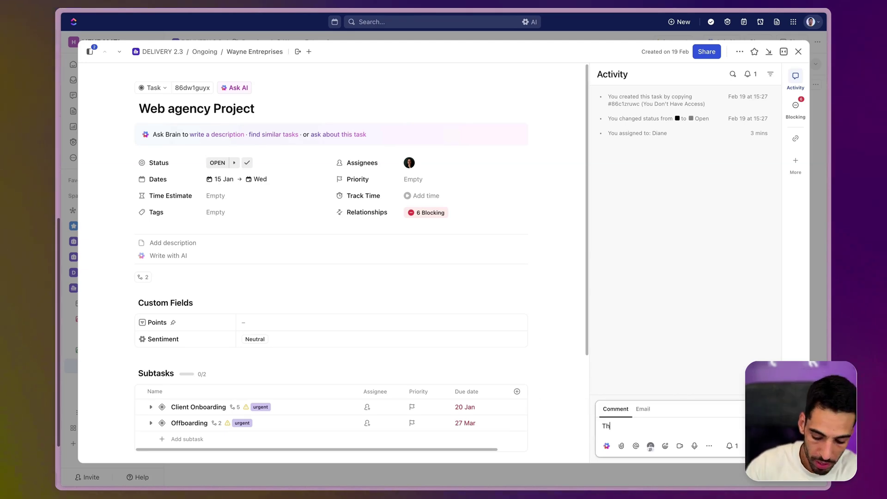
text(is is super ur)
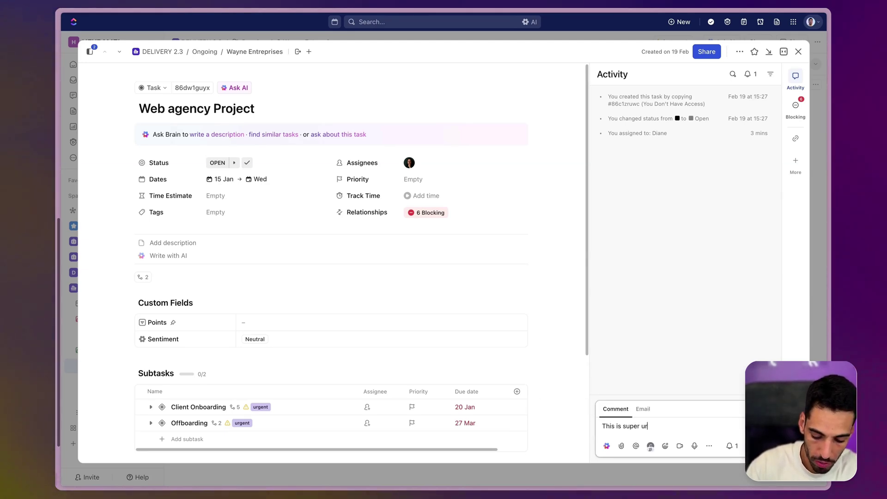
text(gent to do toda)
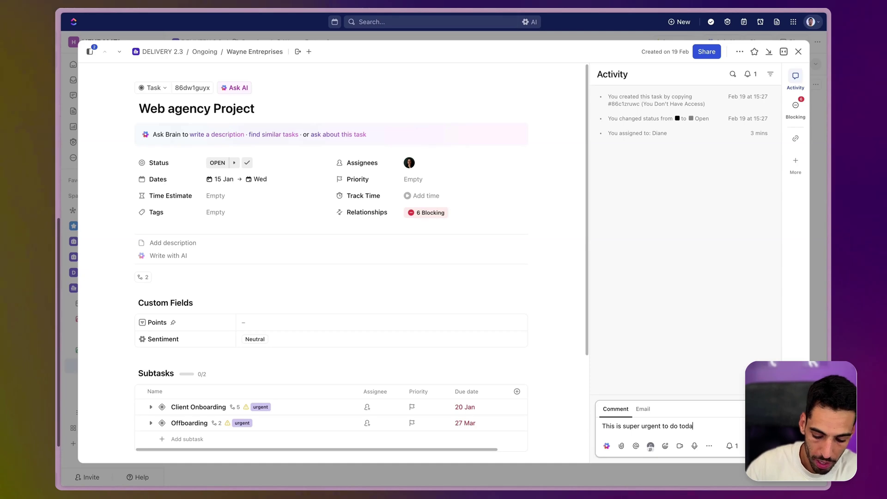
text(y can anyone )
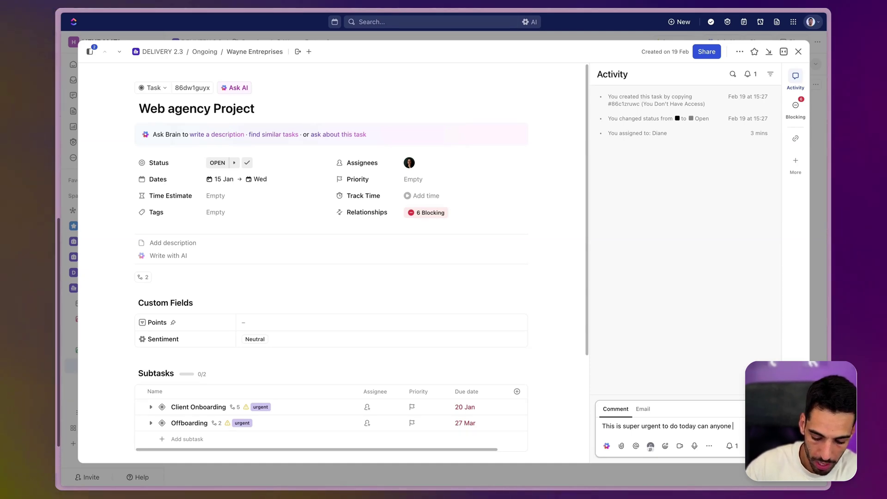
text(assign themselves as )
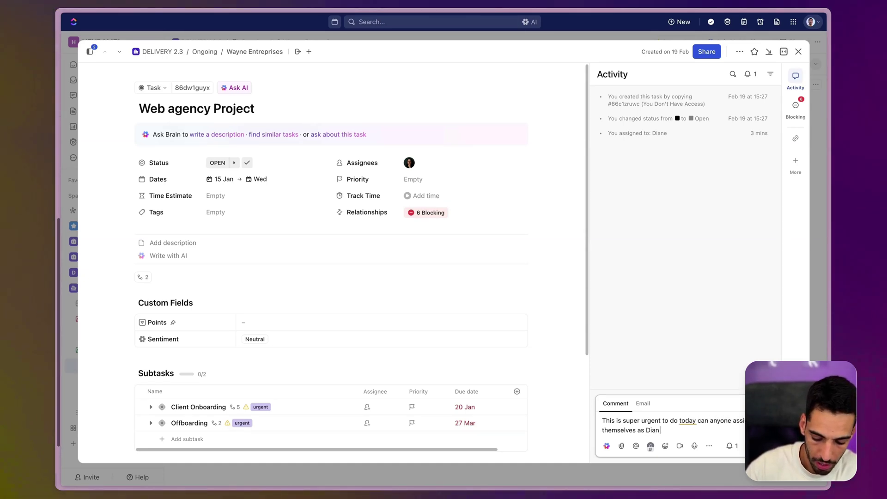
text(Dian ine PTO)
key(Return)
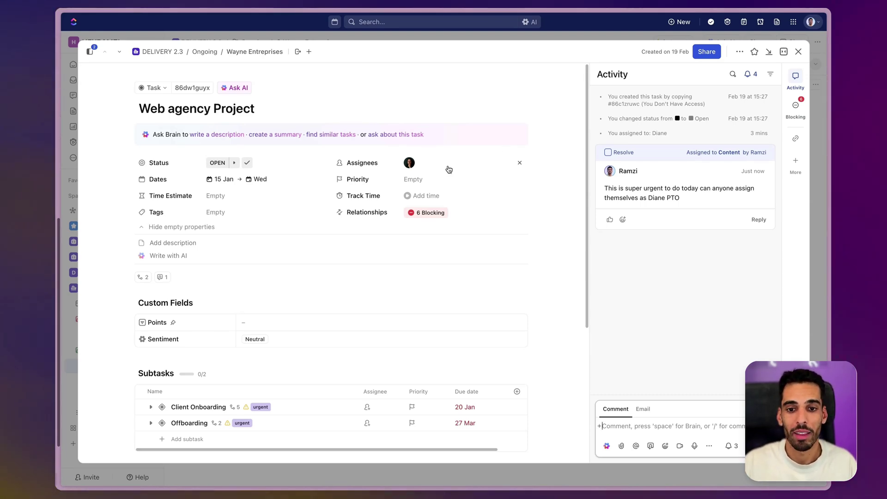
Replace the assignee of the Web agency Project task with another team member and close the task
click(633, 250)
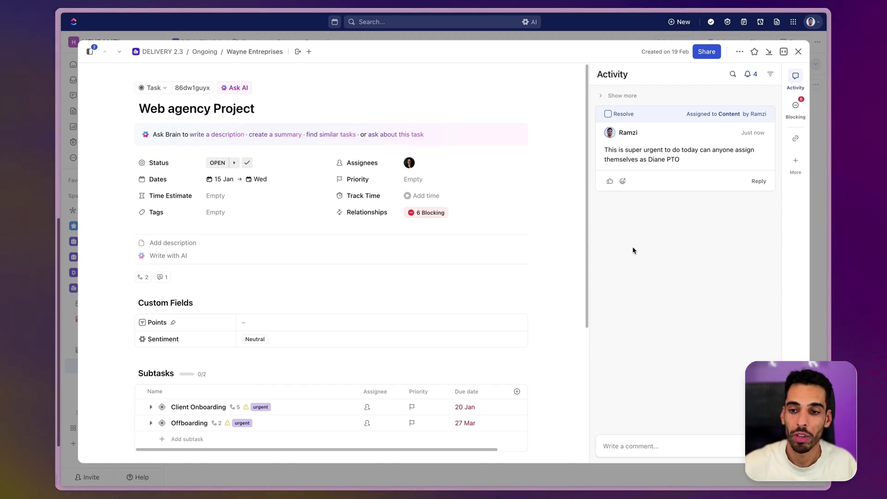
click(430, 164)
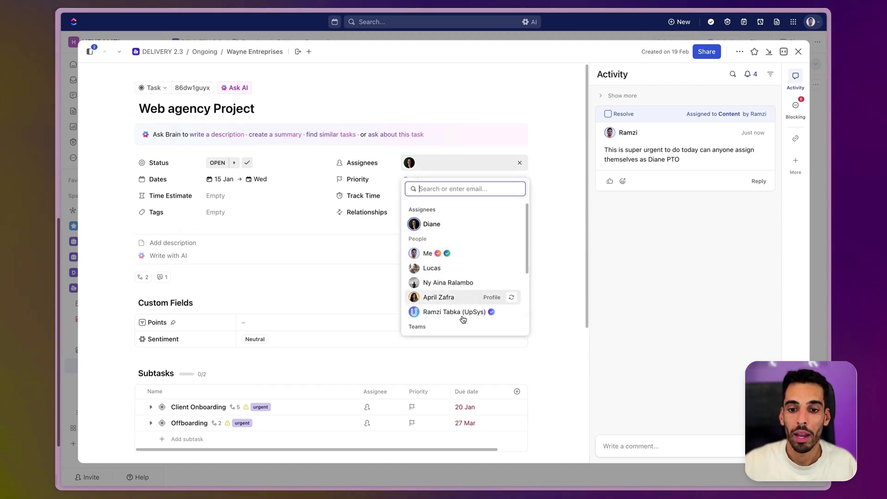
click(446, 282)
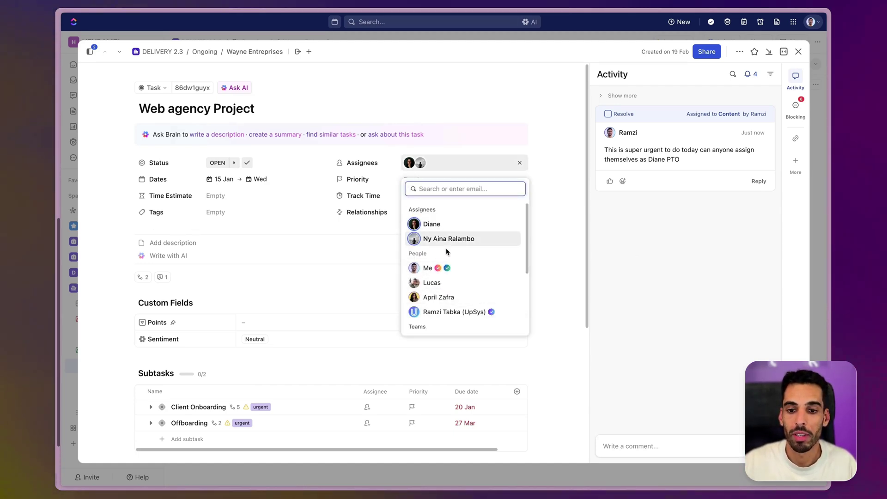
click(457, 225)
click(633, 329)
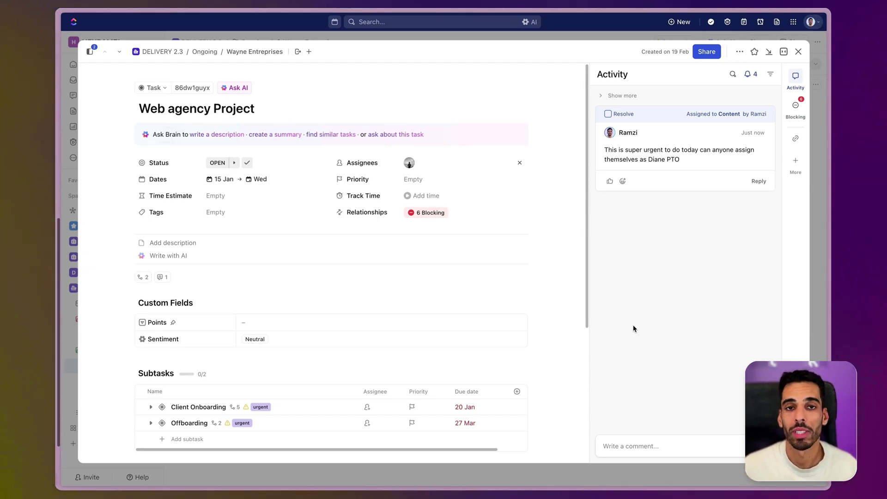
click(798, 51)
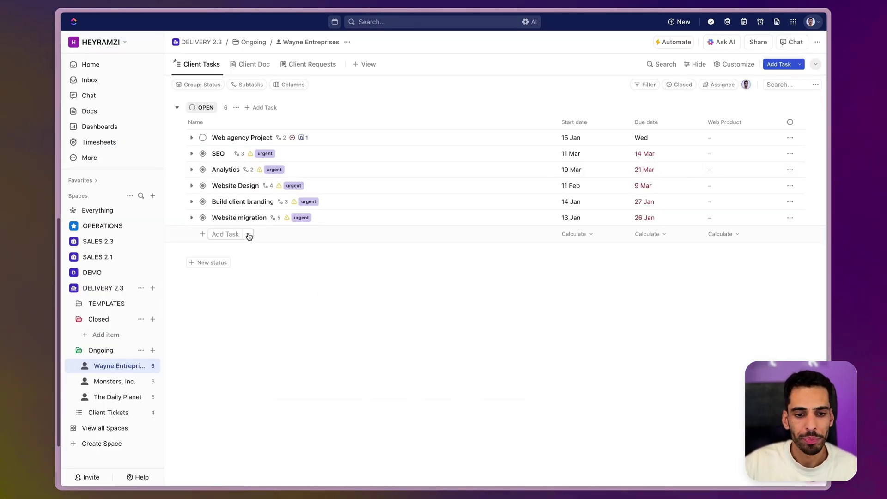
Add a task to the Wayne Entreprises list from the workspace's Blog post template and expand its subtasks
click(249, 236)
click(297, 418)
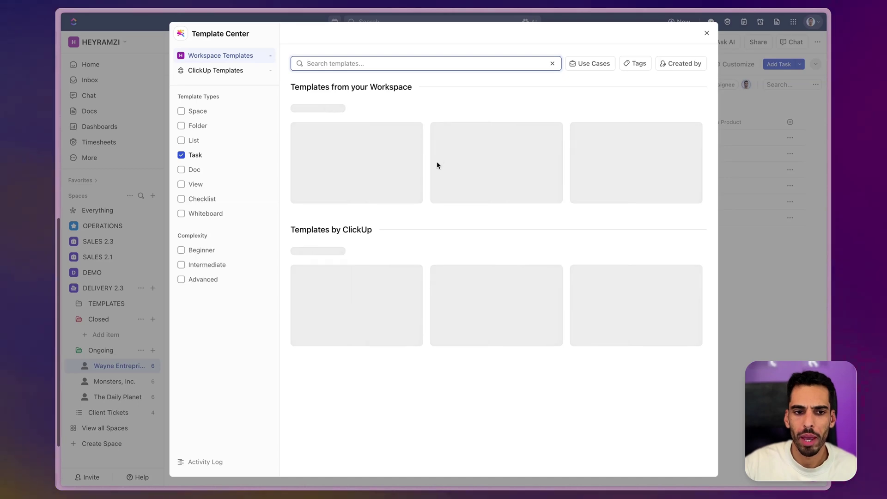
click(361, 162)
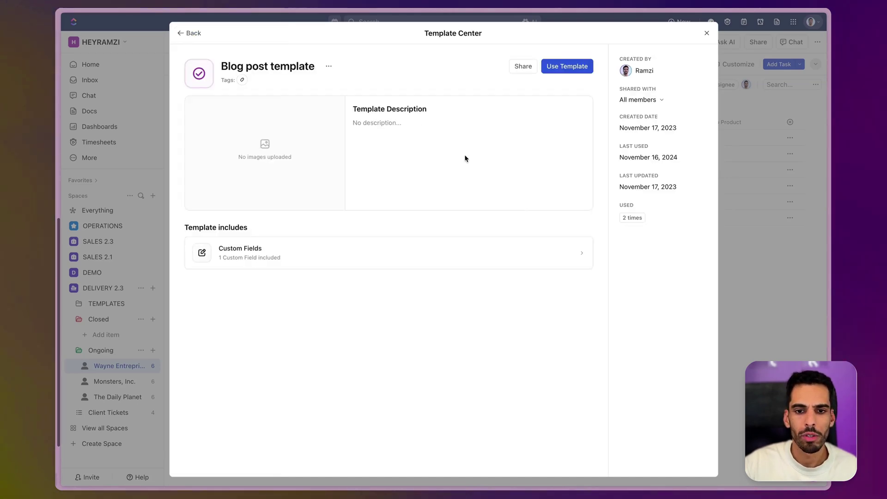
click(577, 73)
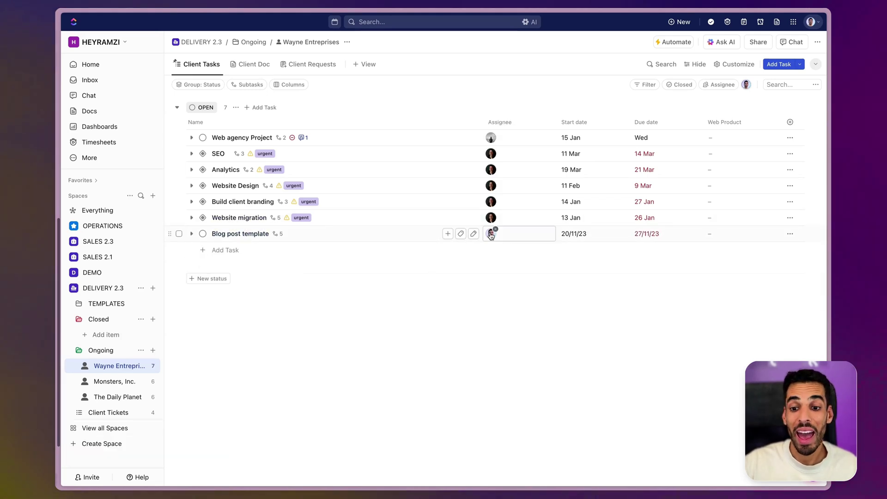
click(276, 234)
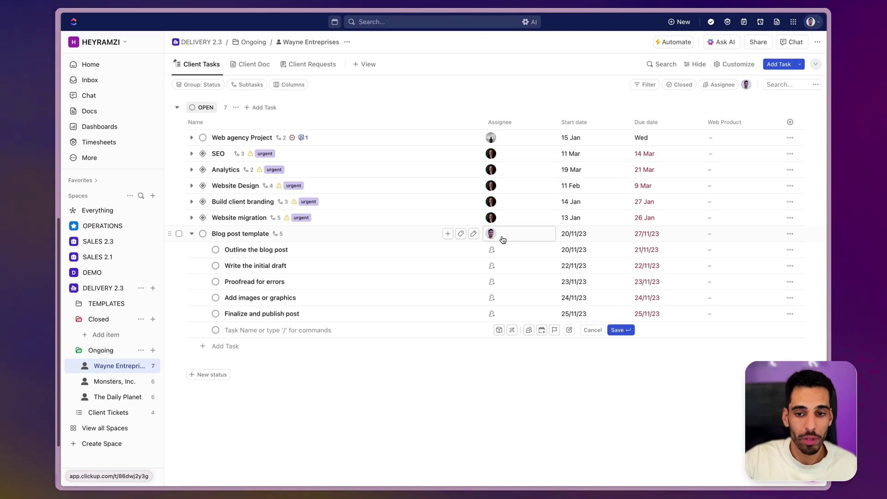
Assign the Blog post template task to the Content team and remove its individual assignee
click(503, 239)
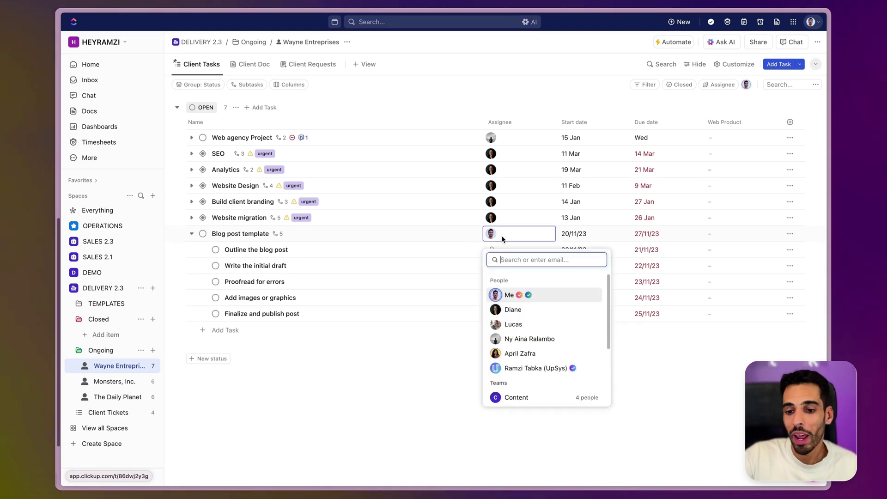
click(523, 398)
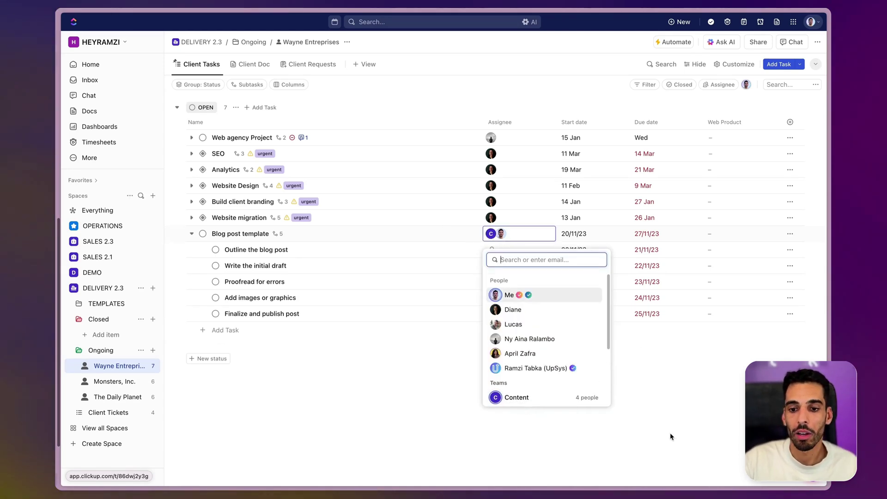
click(593, 295)
click(505, 232)
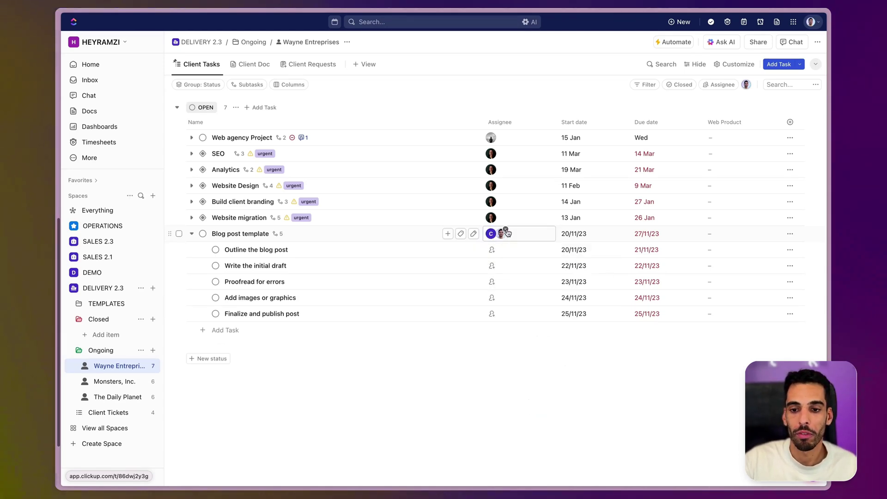
Assign all five subtasks of Blog post template, from Outline the blog post to Finalize and publish post, to the Content team
click(493, 250)
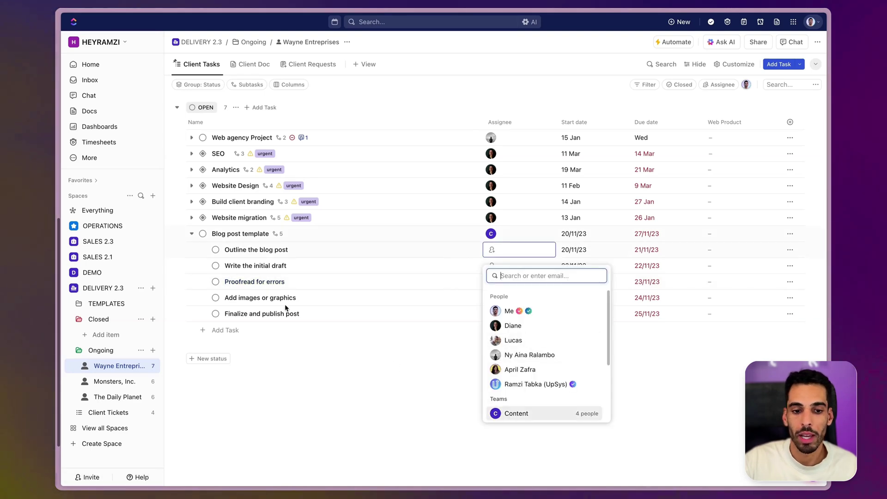
click(186, 255)
click(178, 250)
shift+click(178, 314)
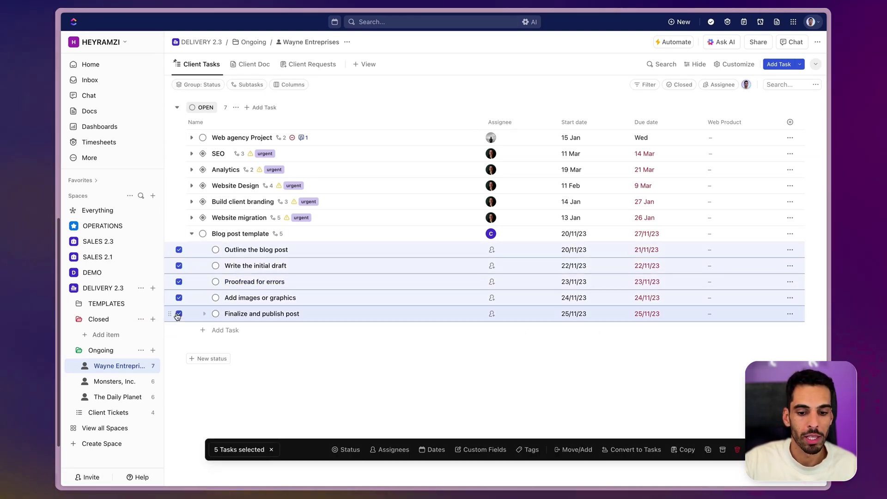
click(383, 449)
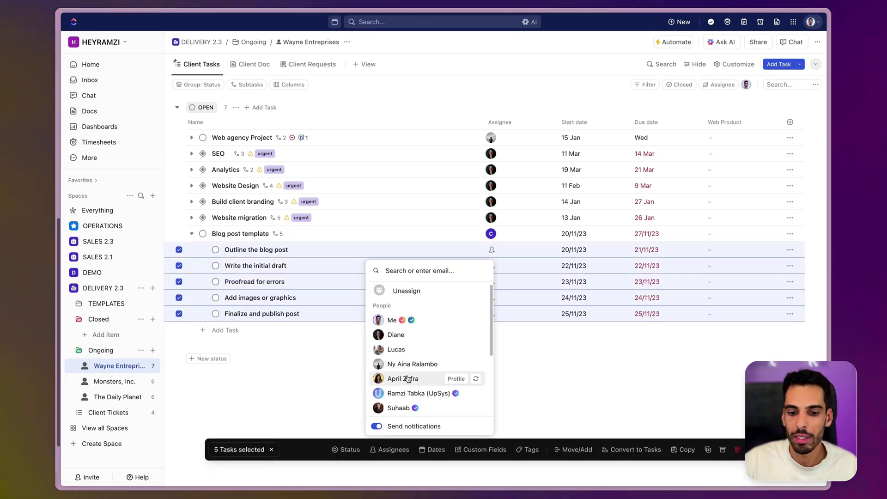
scroll(407, 383, down, 3)
scroll(407, 369, down, 2)
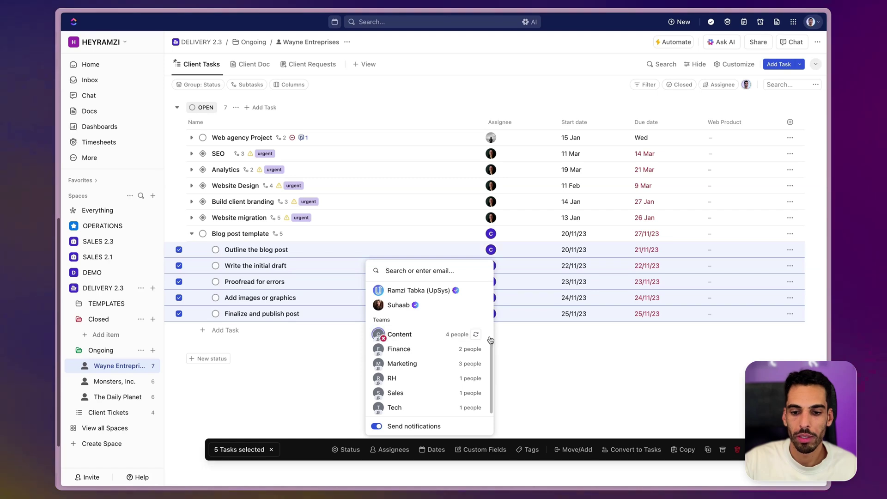
click(416, 336)
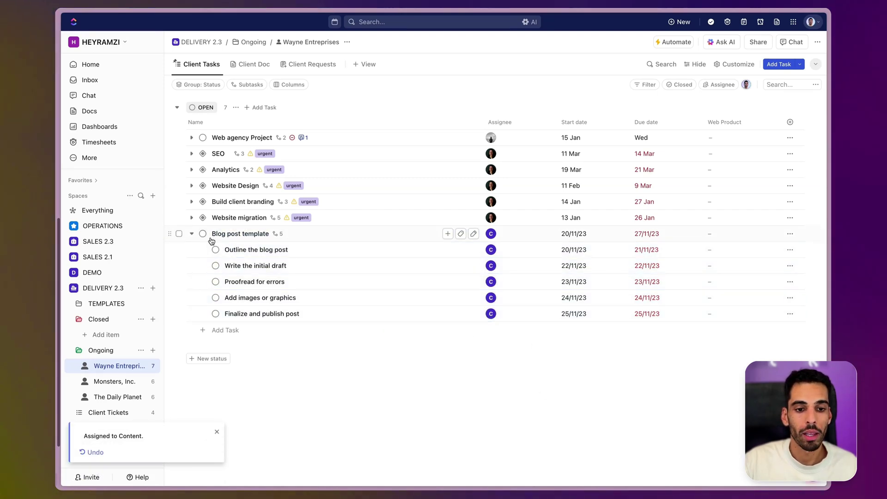
Update the existing Blog post template with the current Blog post template task
right_click(231, 235)
mouse_move(296, 413)
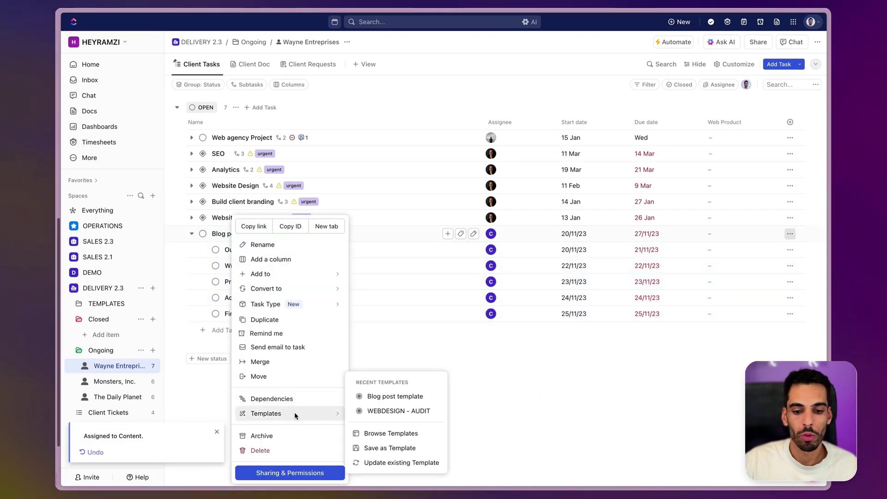
click(401, 463)
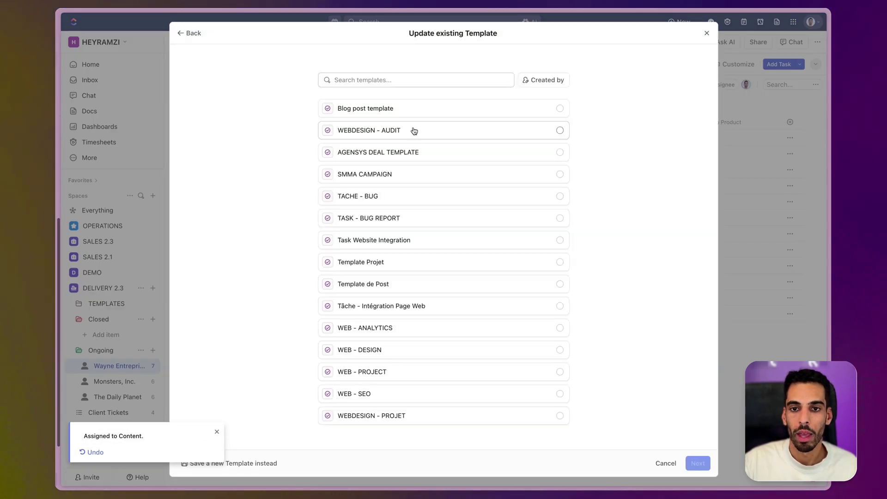
click(408, 111)
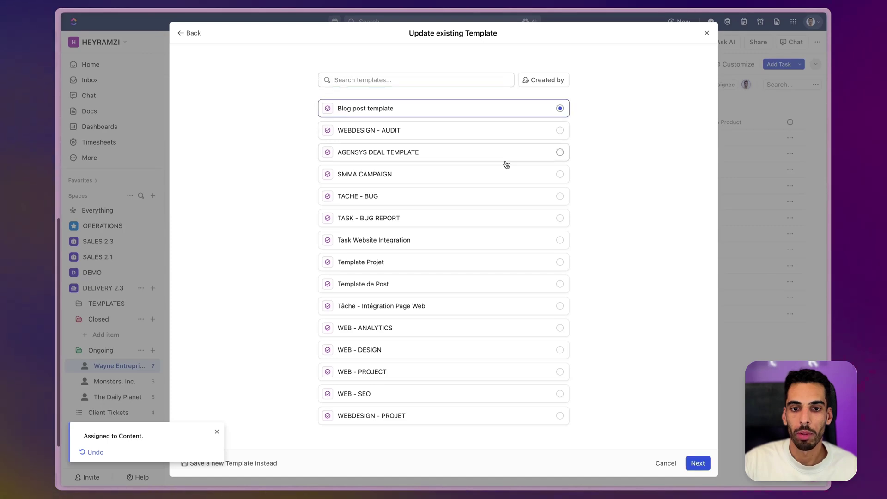
click(696, 464)
click(682, 463)
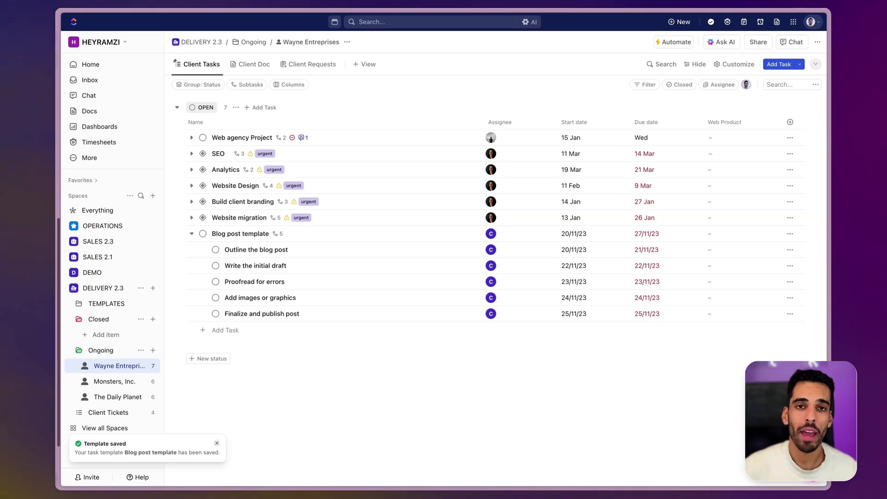
Delete the Blog post template task from the Wayne Entreprises list
right_click(256, 332)
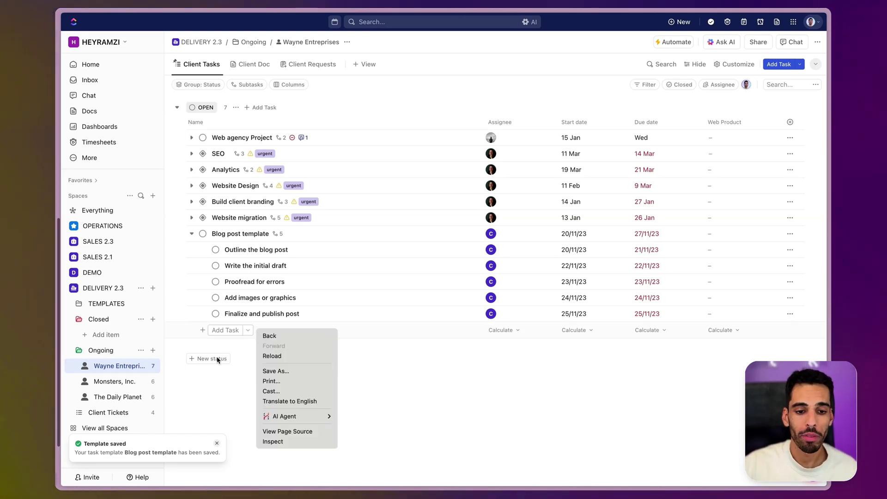
key(Escape)
right_click(238, 233)
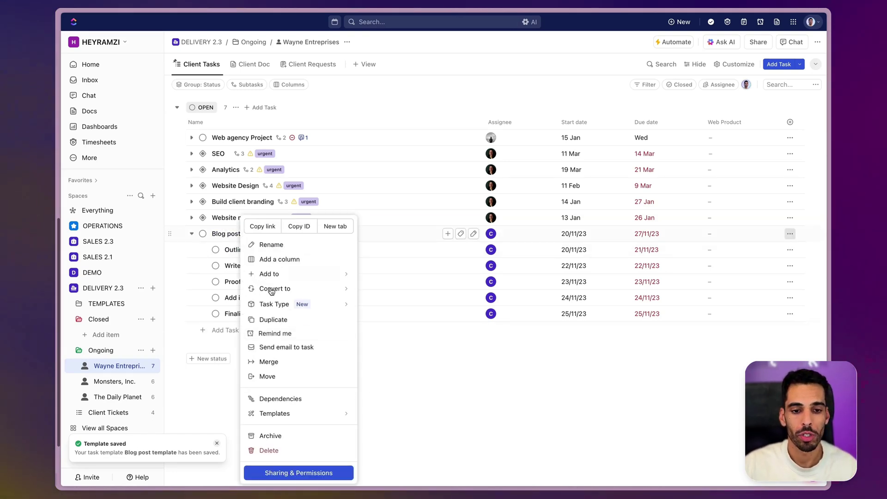
click(279, 447)
Create a fresh task in the Wayne Entreprises list from the updated Blog post template
click(225, 234)
click(433, 393)
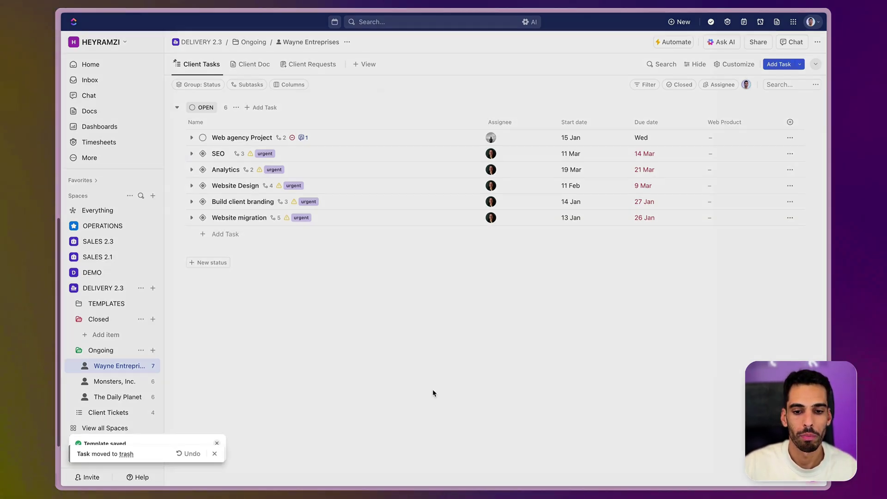
click(348, 175)
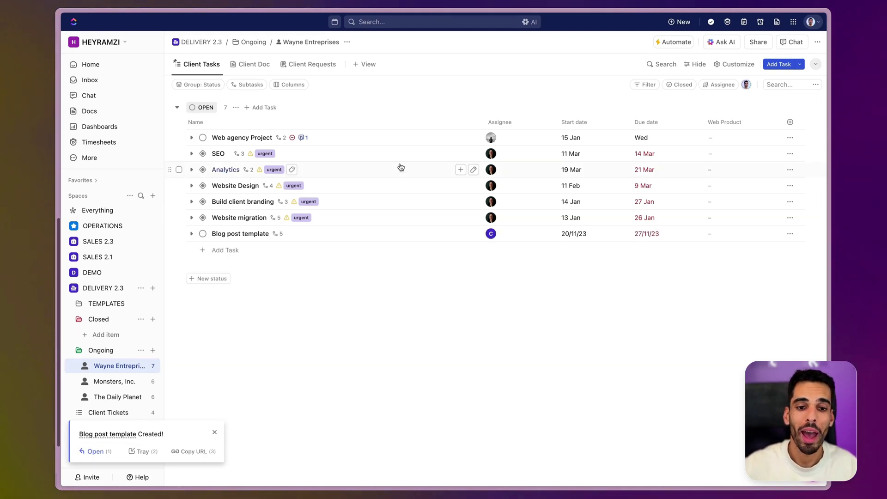
Replace the Content team on Blog post template with the Website migration assignee, and add a different individual member to Outline the blog post
click(279, 233)
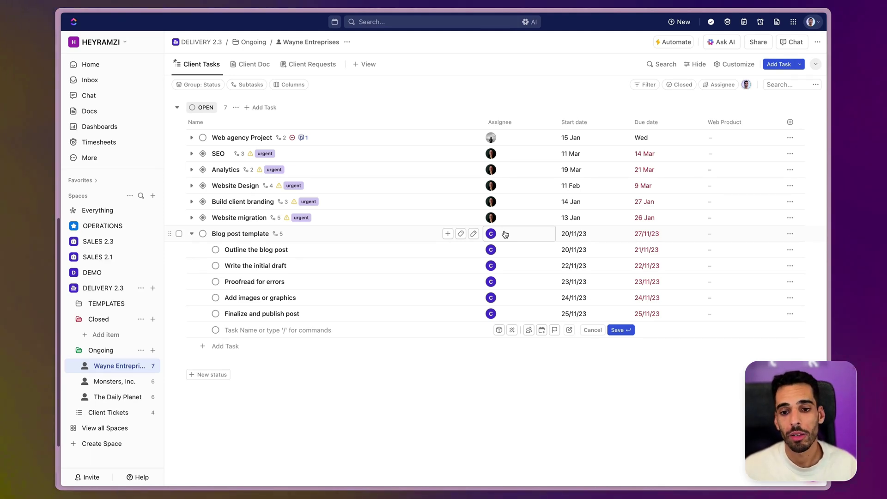
click(505, 235)
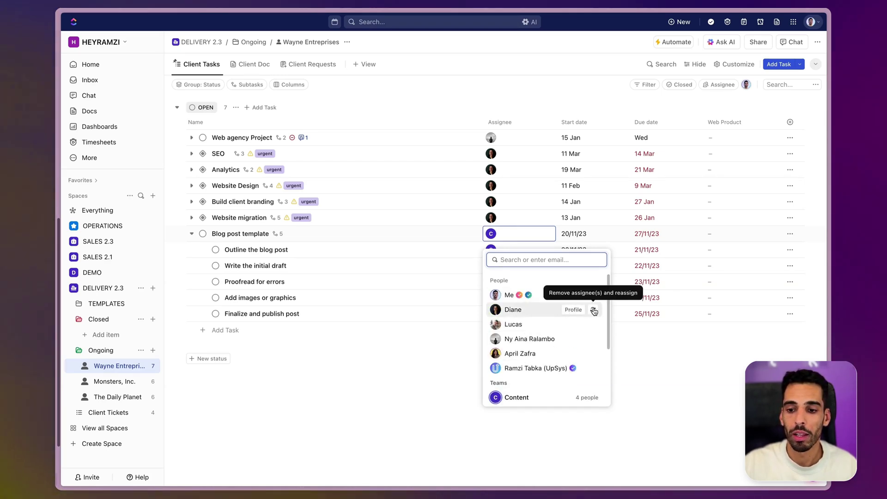
click(594, 311)
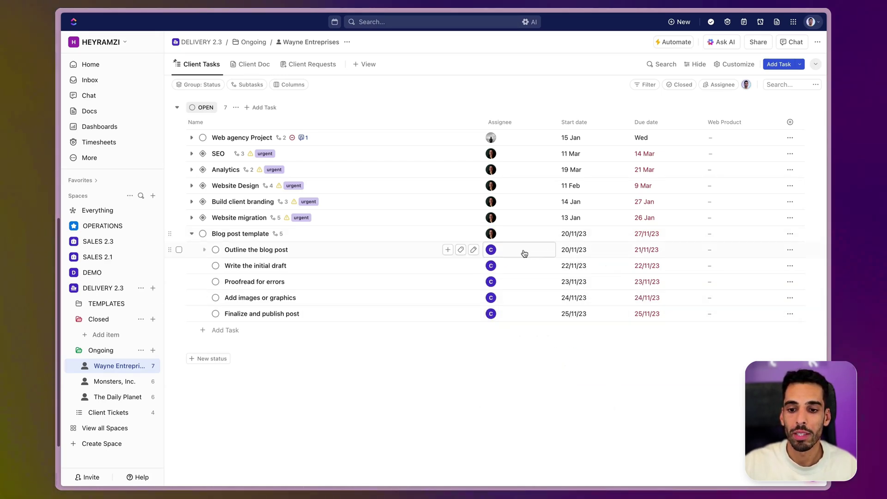
click(524, 253)
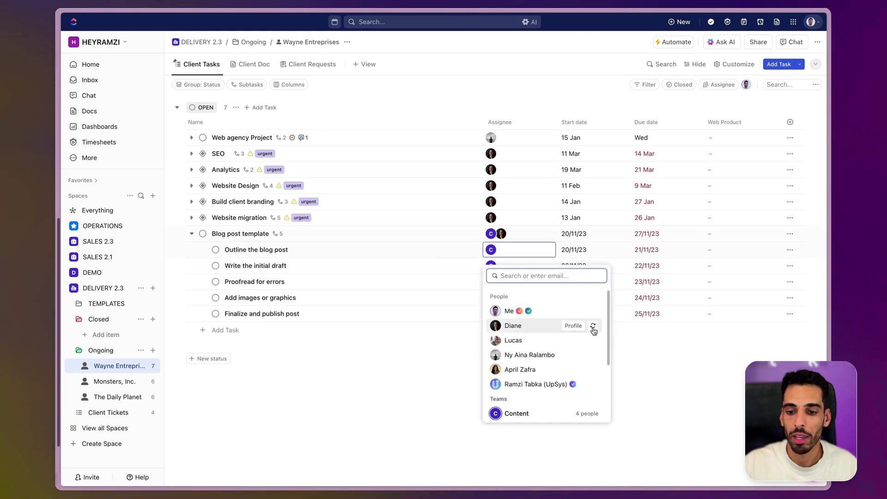
click(594, 340)
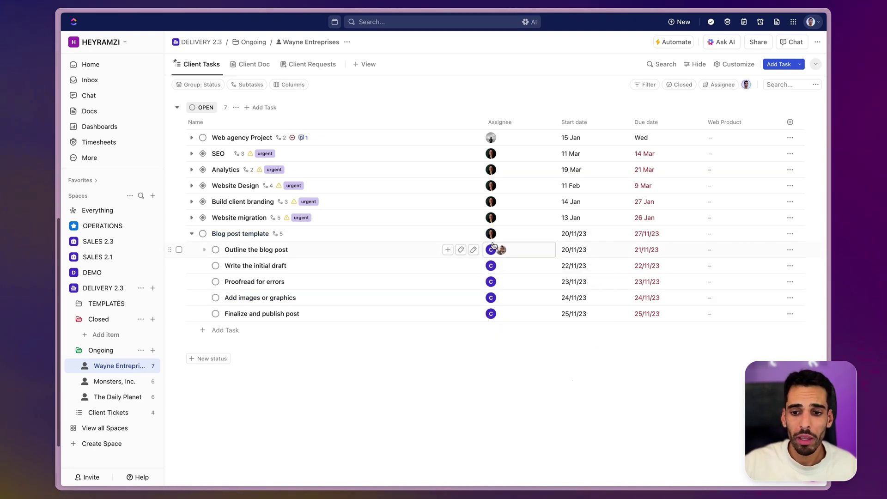
Bulk-assign Proofread for errors, Add images or graphics and Finalize and publish post to the individual member on Outline the blog post
click(179, 281)
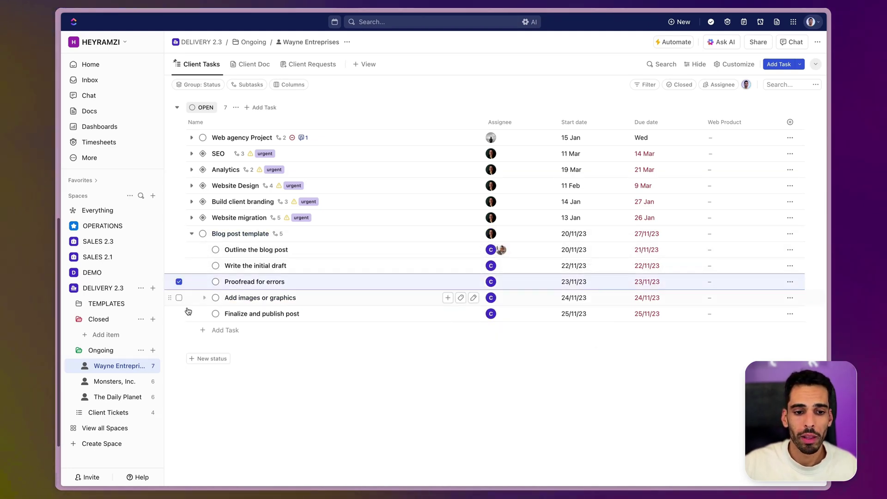
shift+click(179, 313)
click(390, 450)
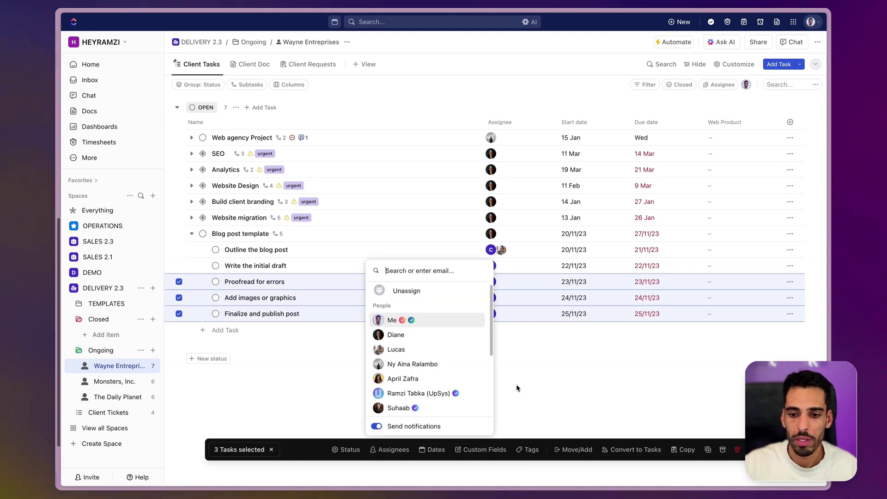
click(467, 351)
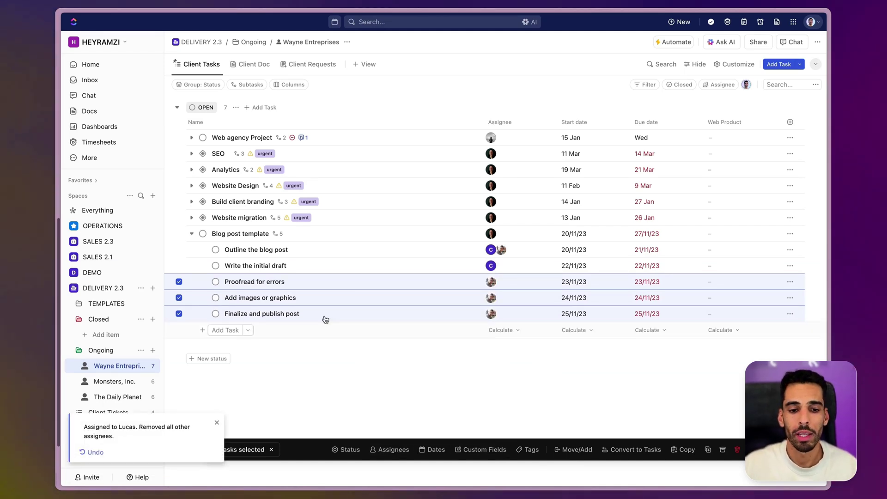
Remove the Content team from Outline the blog post and Write the initial draft, assigning the latter to the parent task's assignee
click(495, 262)
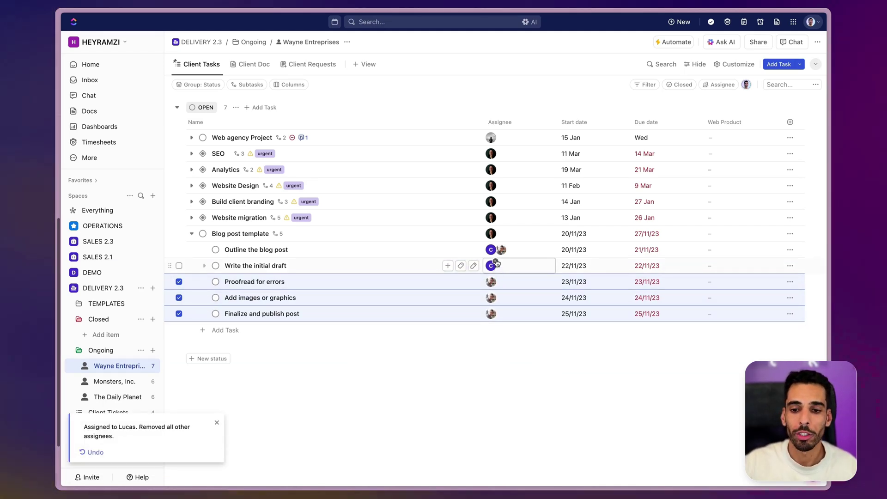
click(495, 245)
click(501, 266)
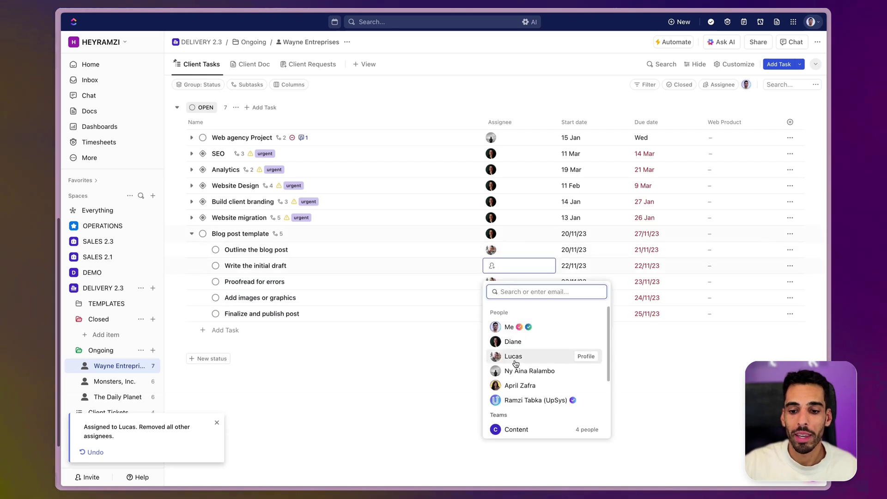
click(511, 341)
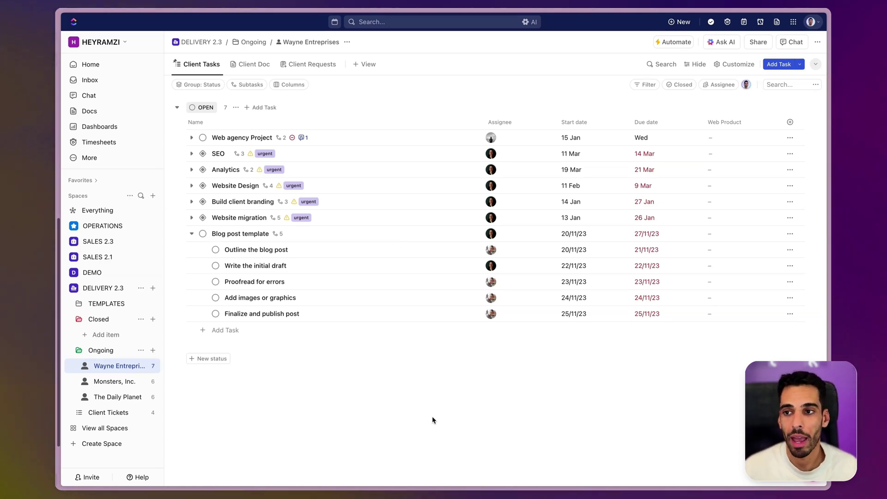
Start a new automation for the Wayne Entreprises list, triggered when the task type changes from any type to Video
click(671, 44)
click(599, 220)
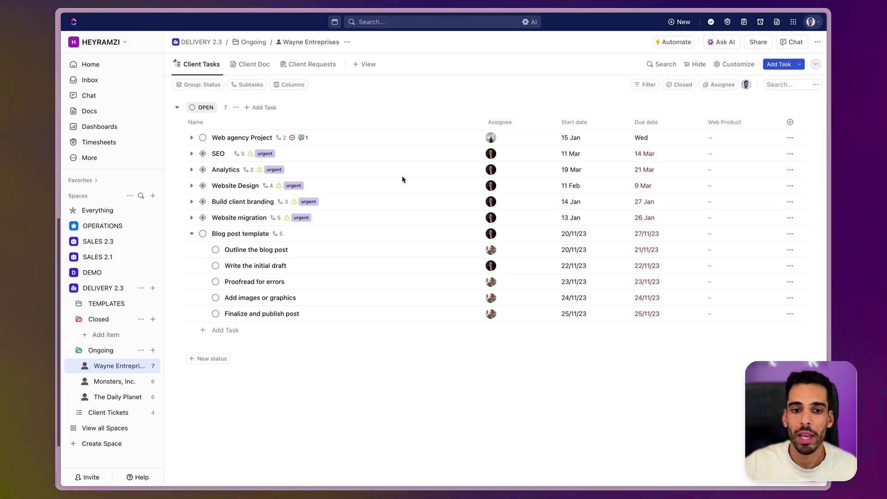
click(320, 157)
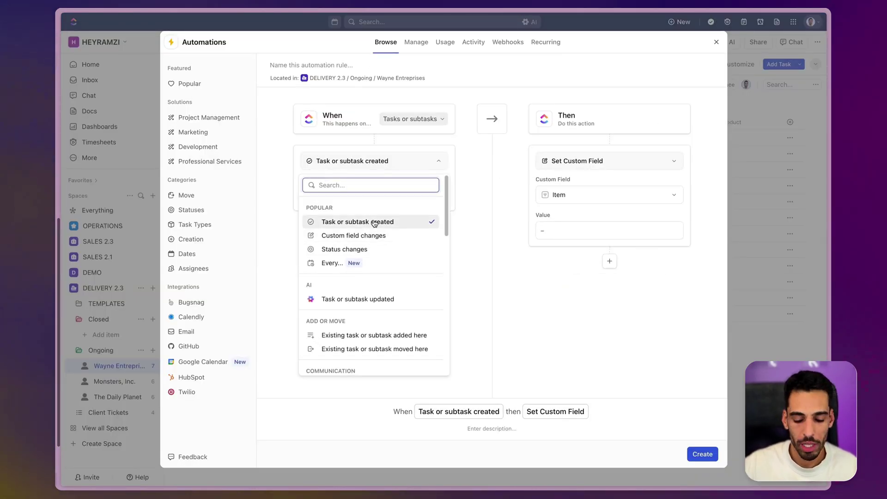
text(tas)
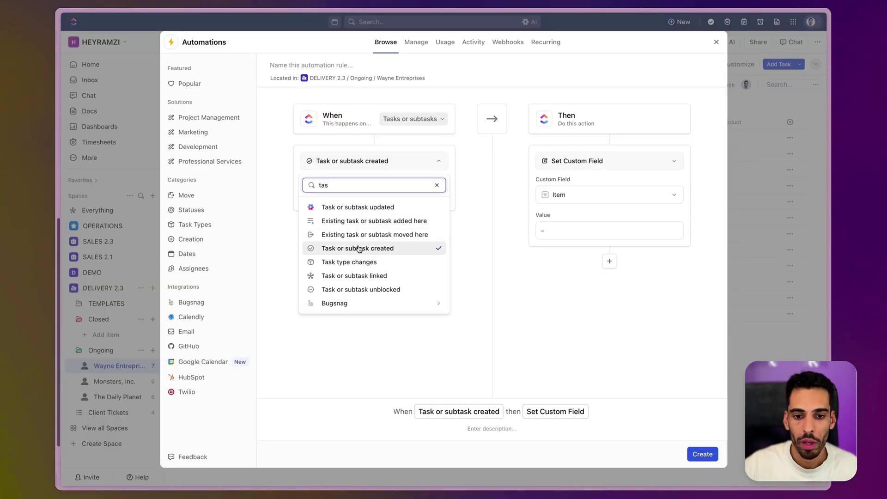
key(ctrl+a)
text(type)
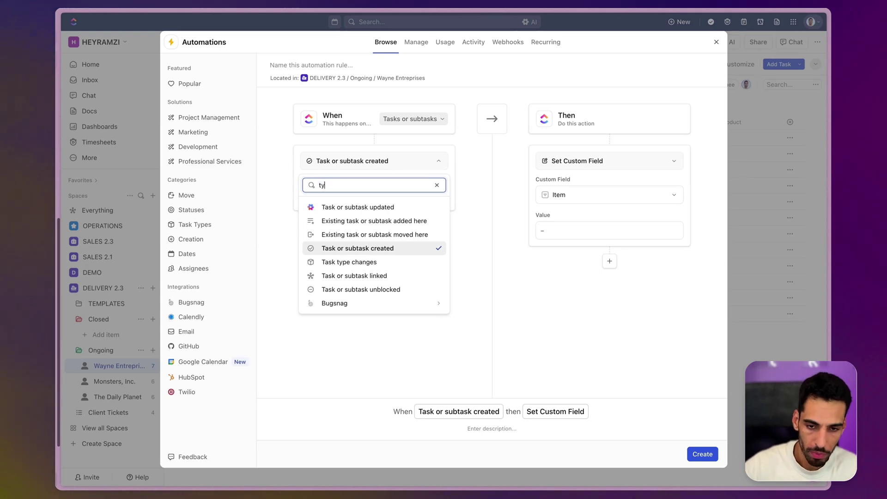
key(Return)
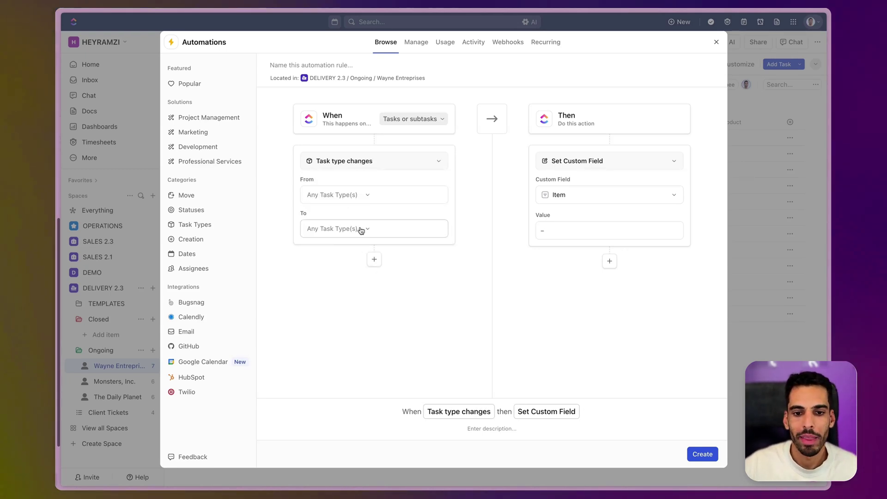
click(368, 231)
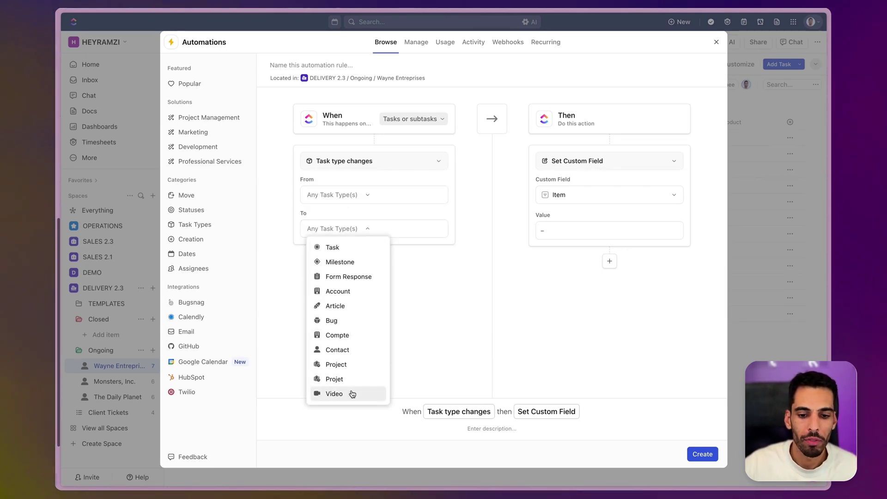
click(372, 392)
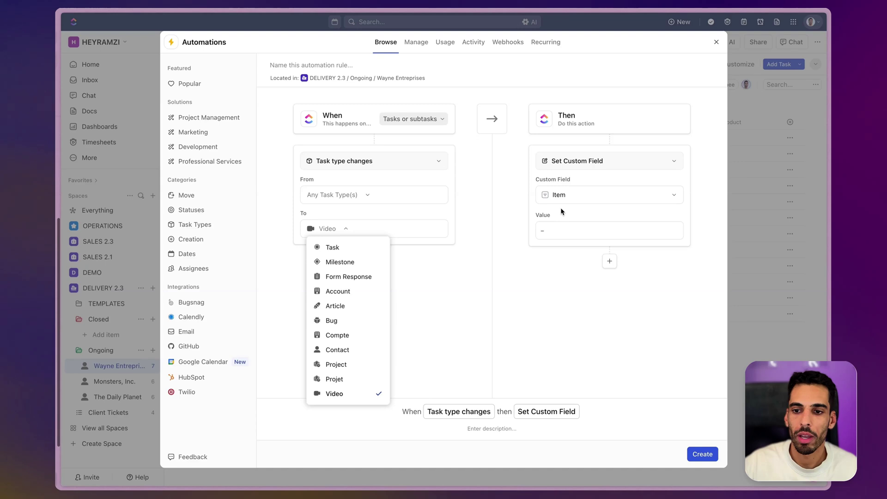
click(365, 218)
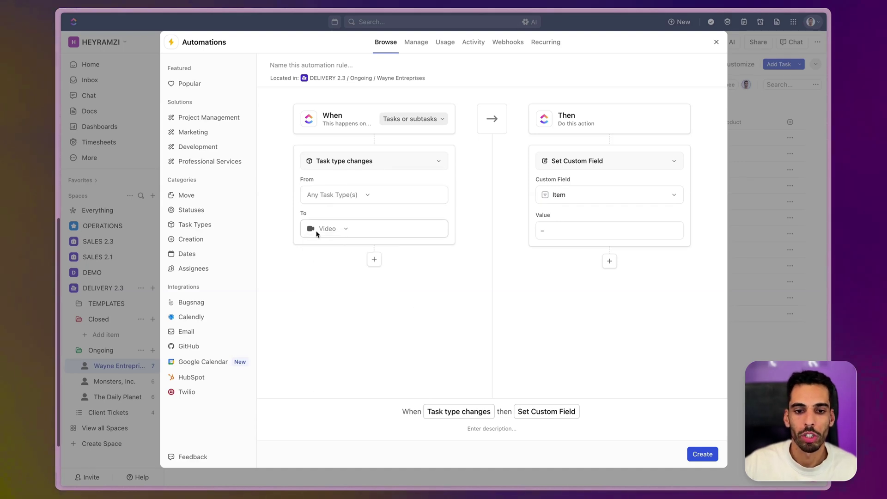
Set the automation's action to change assignees to the Content team, and create the automation
click(585, 164)
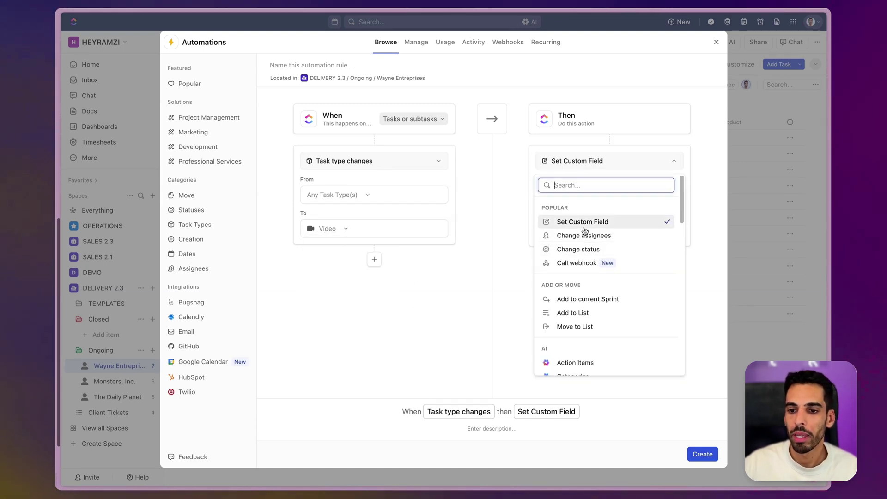
click(584, 236)
click(586, 187)
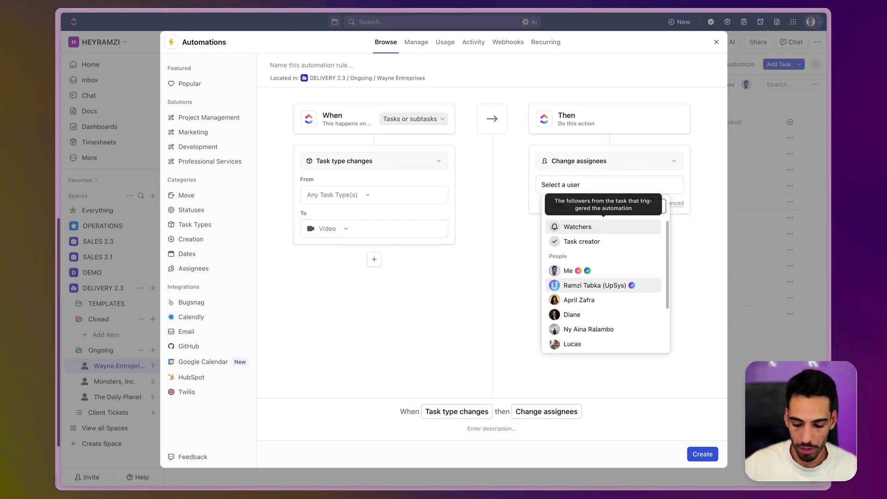
text(con)
click(584, 292)
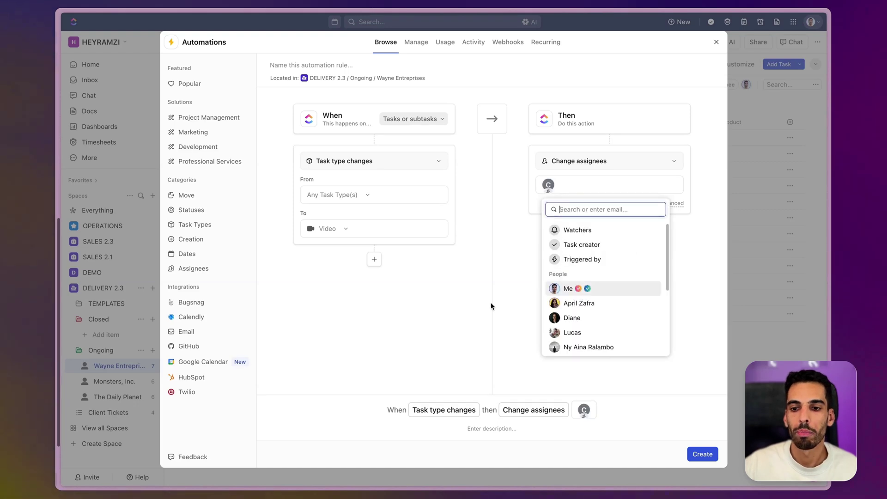
click(491, 305)
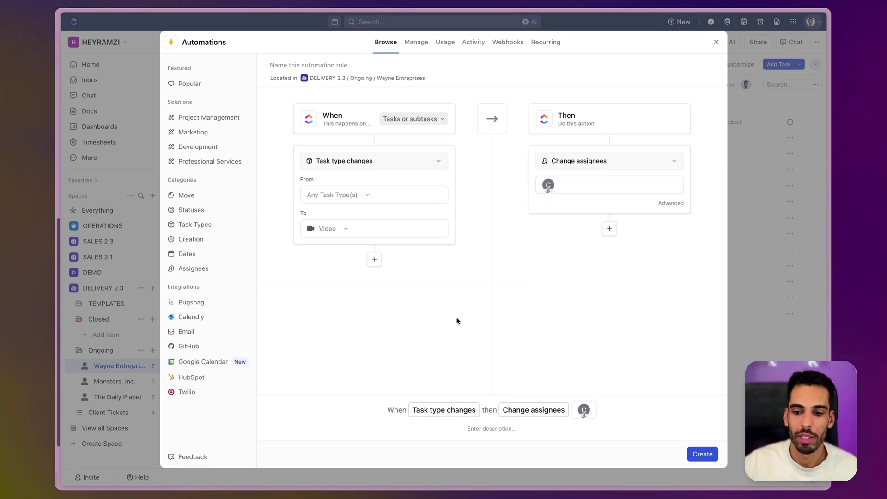
click(690, 455)
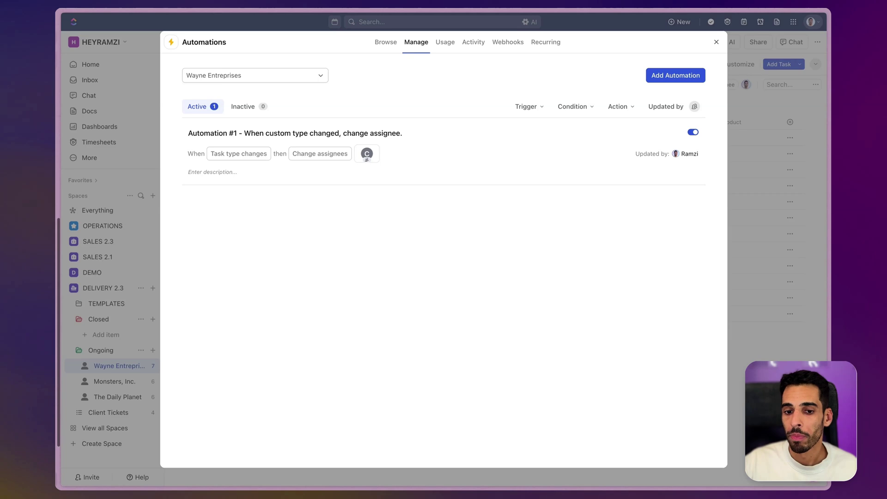
key(Escape)
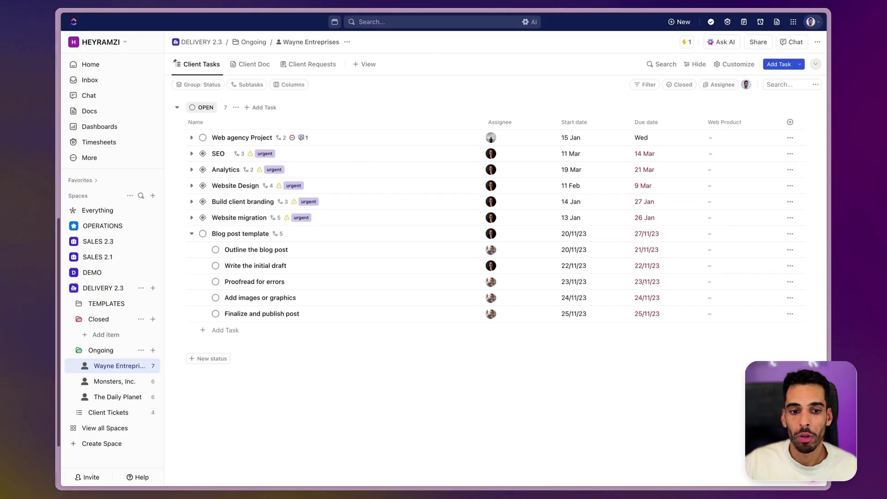
Add a task named Video post to the Wayne Entreprises list and set its task type to Video
click(226, 330)
text(Video post)
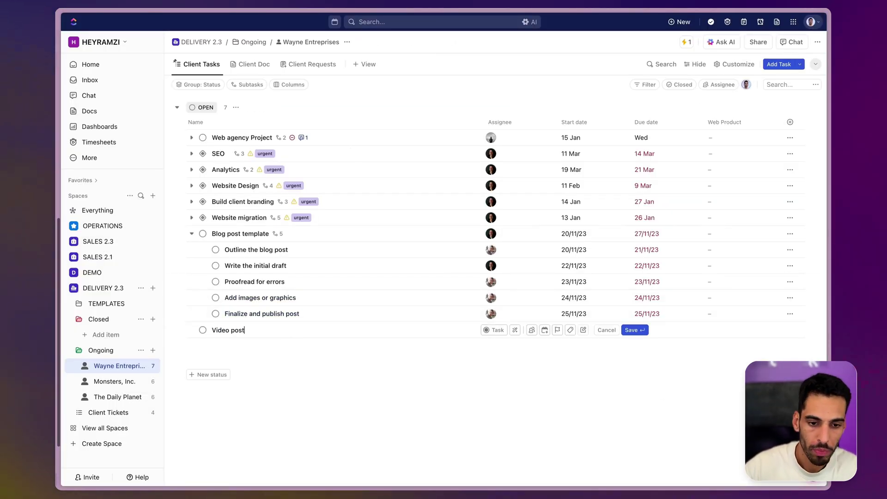
key(Return)
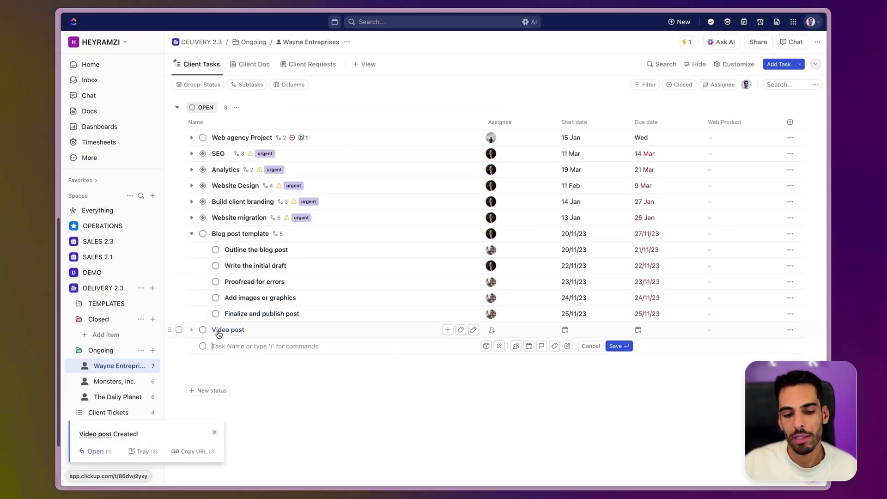
right_click(219, 334)
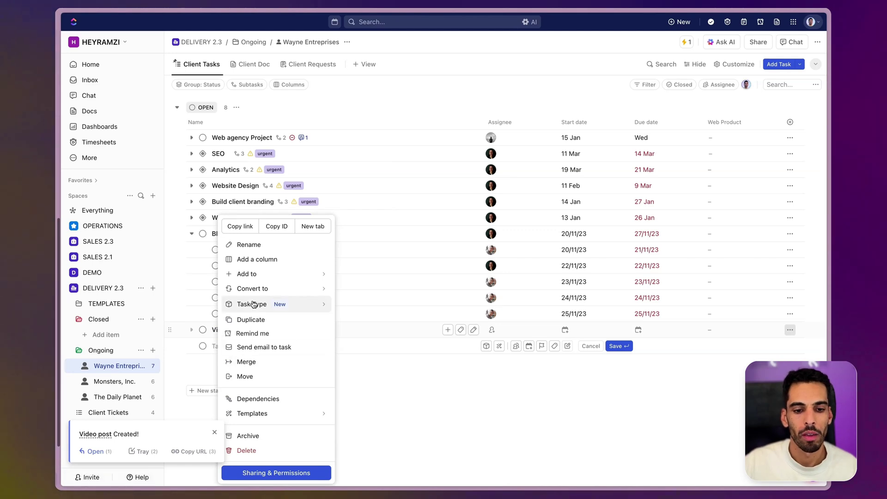
mouse_move(253, 306)
click(368, 476)
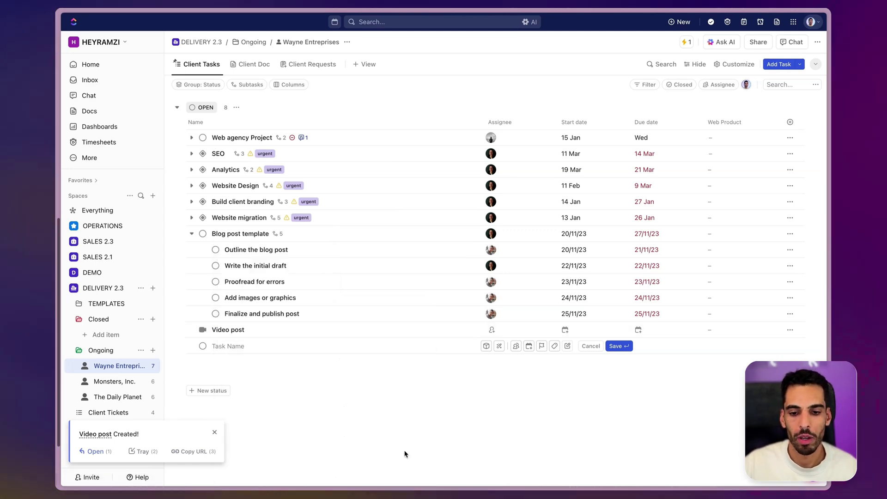
Reassign the Video post task from the Content team to the individual member assigned to Finalize and publish post
click(236, 330)
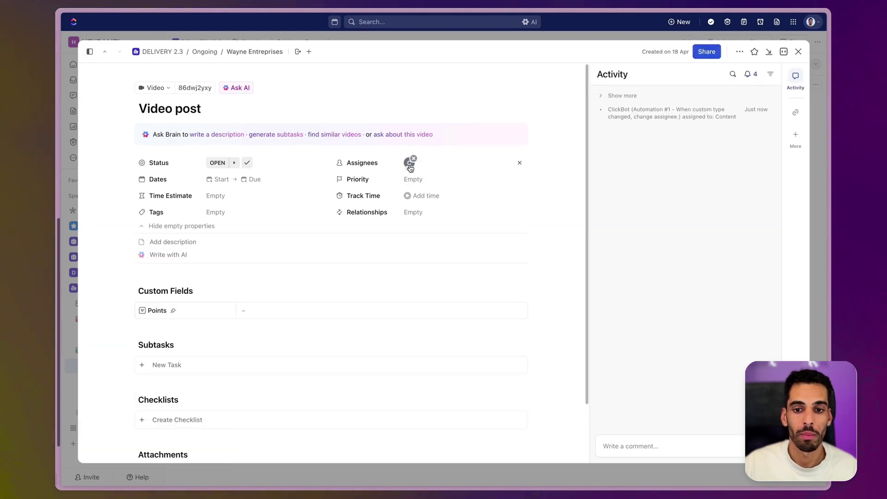
click(409, 166)
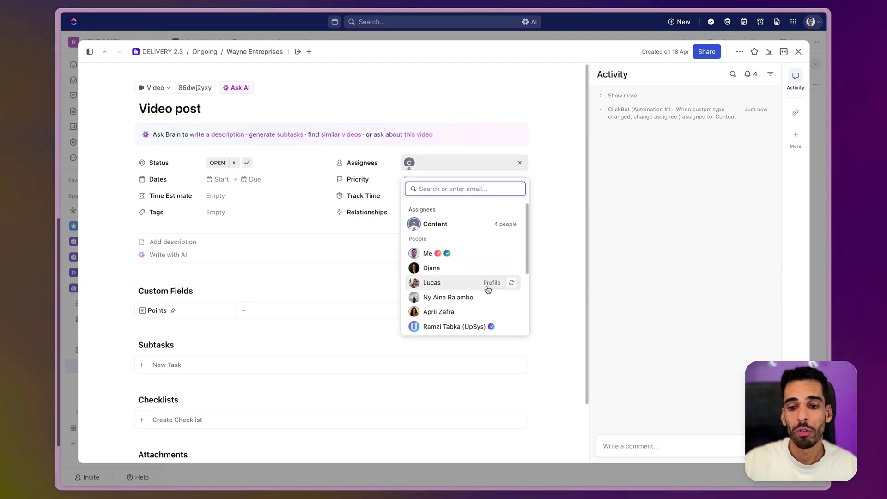
click(511, 284)
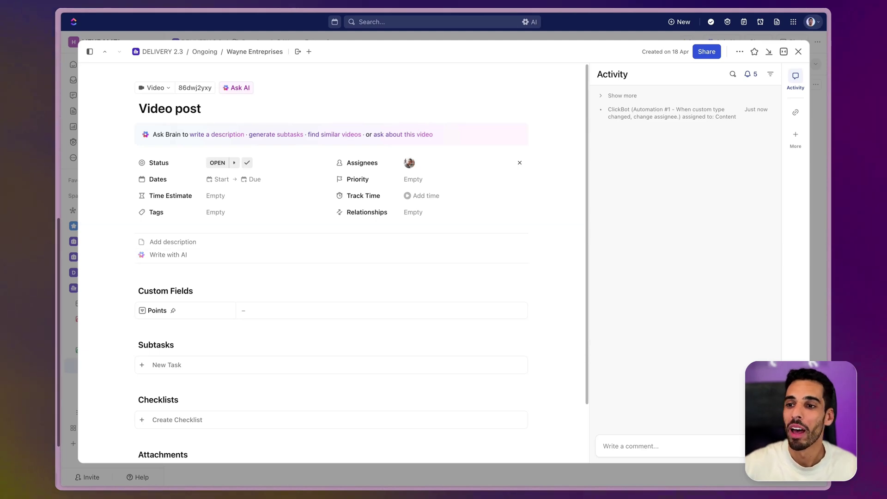
key(Escape)
Add an Assignee filter with the Is condition to the Client Tasks view
click(646, 84)
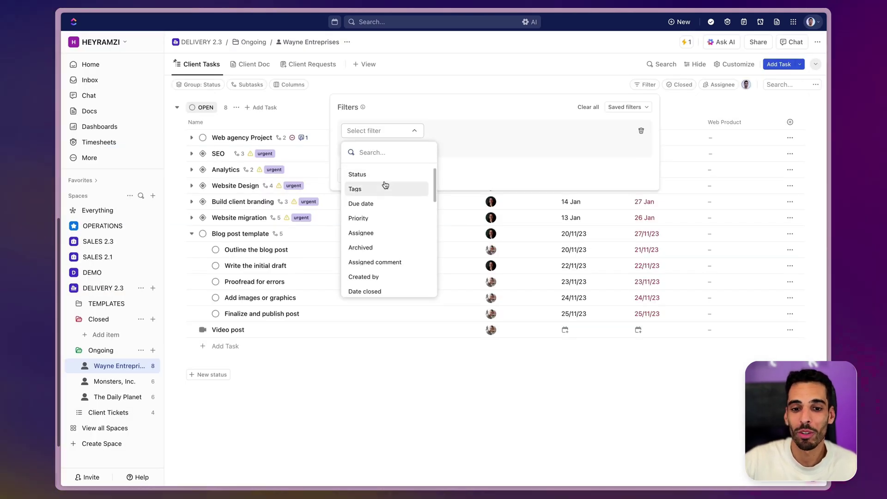
click(361, 233)
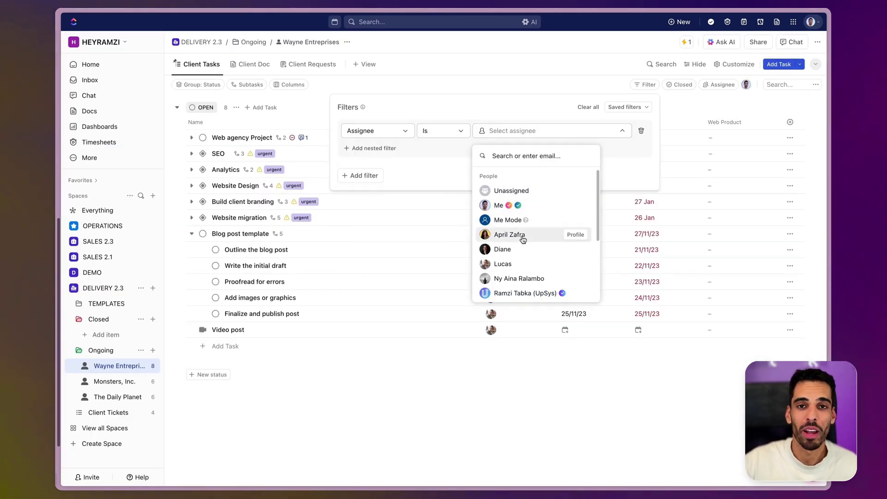